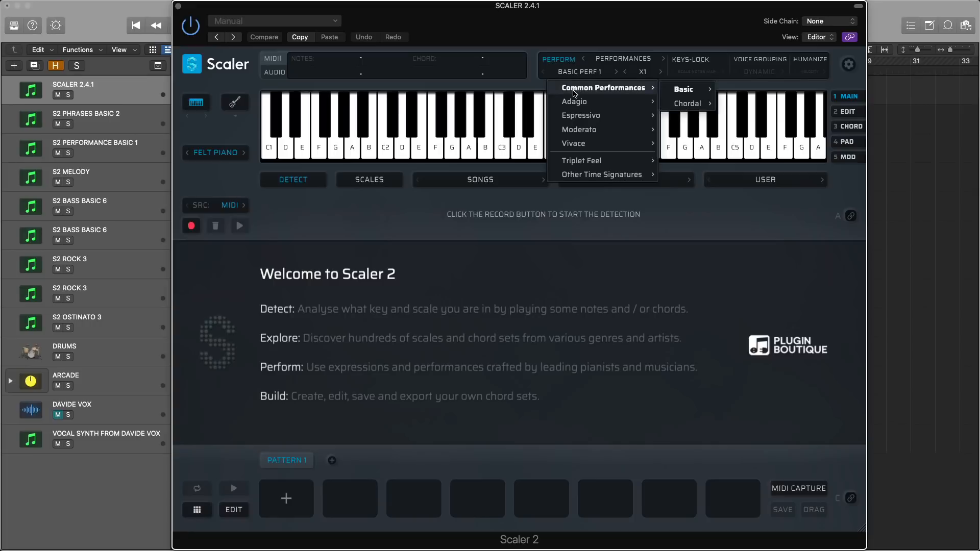
Step: Switch the Perform expression type to Phrases and browse the Common Phrases patterns
{"action": "left_click", "coordinate": [636, 65]}
{"action": "left_click", "coordinate": [633, 60]}
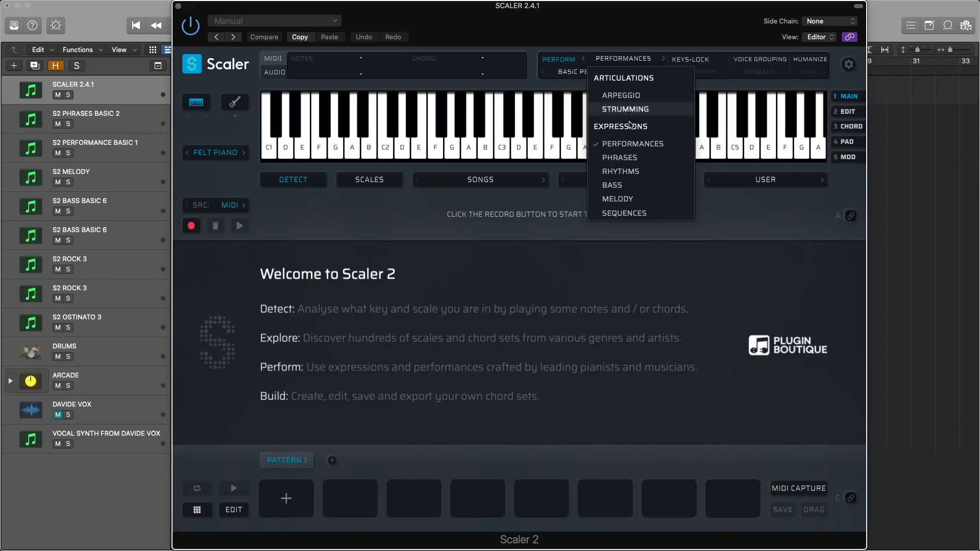
{"action": "left_click", "coordinate": [620, 158]}
{"action": "left_click", "coordinate": [574, 74]}
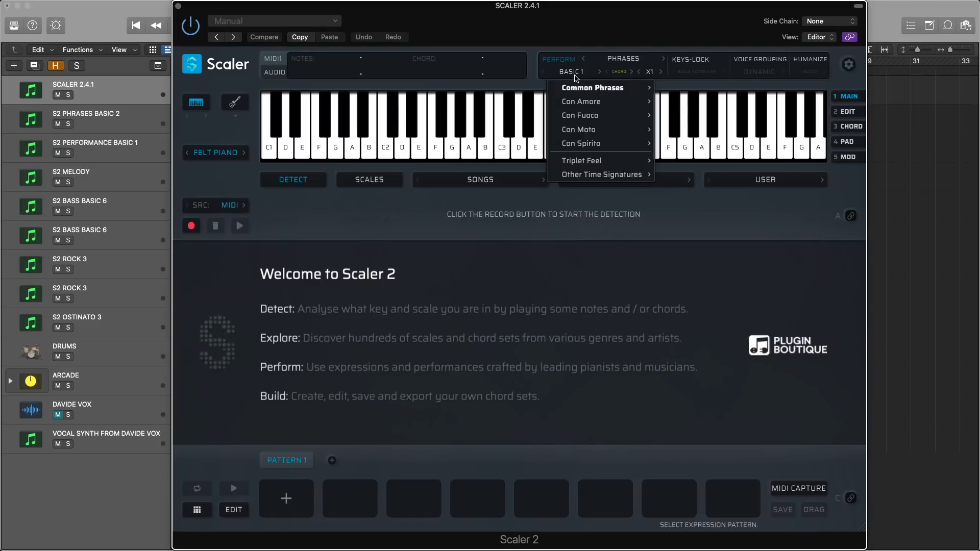
{"action": "mouse_move", "coordinate": [579, 91]}
{"action": "mouse_move", "coordinate": [677, 96]}
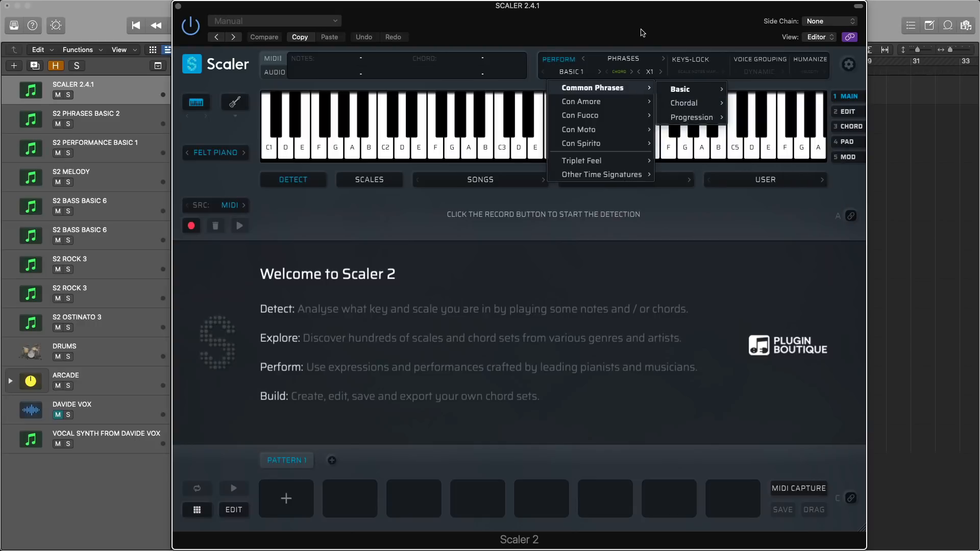
{"action": "left_click", "coordinate": [615, 58]}
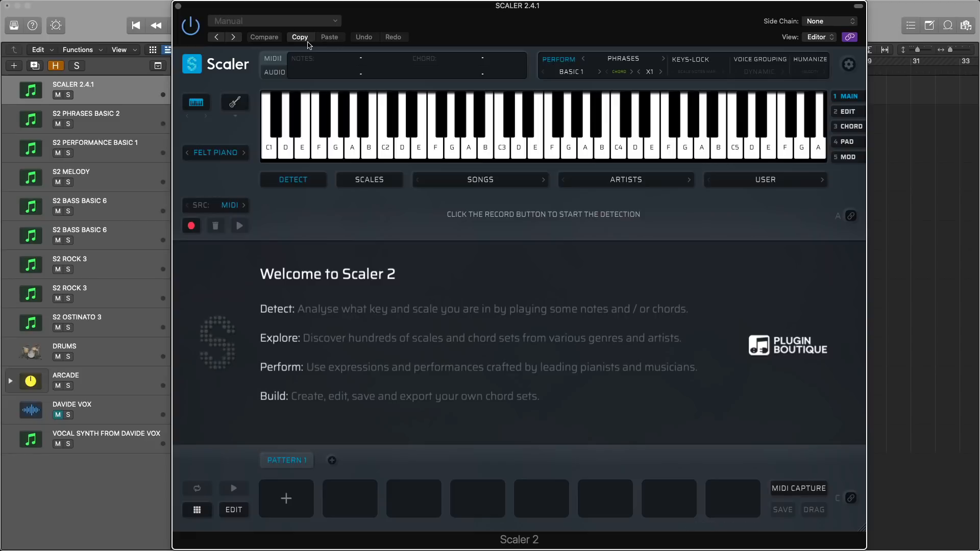
Step: Turn Perform off and load the Rock 3 chord set from the Songs library
{"action": "left_click", "coordinate": [450, 179]}
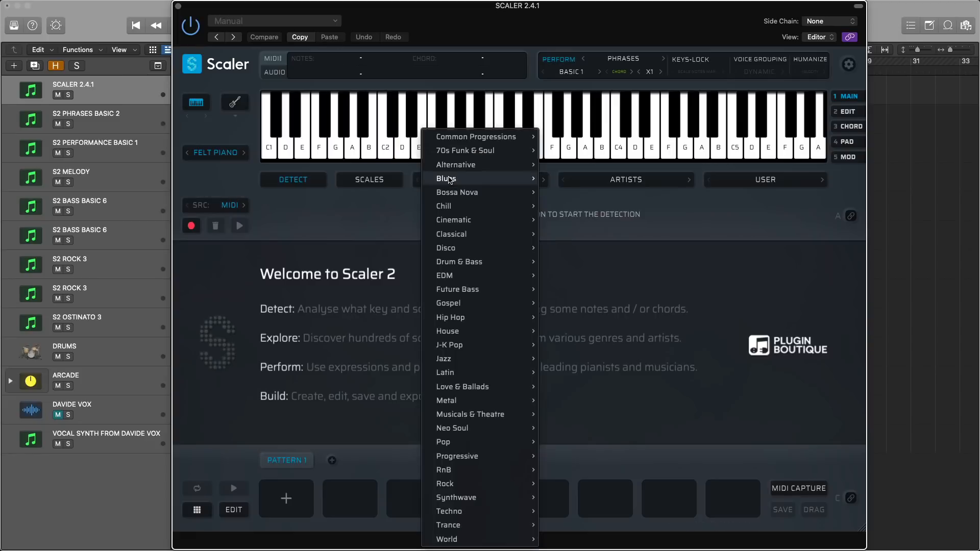
{"action": "mouse_move", "coordinate": [476, 142]}
{"action": "mouse_move", "coordinate": [560, 145]}
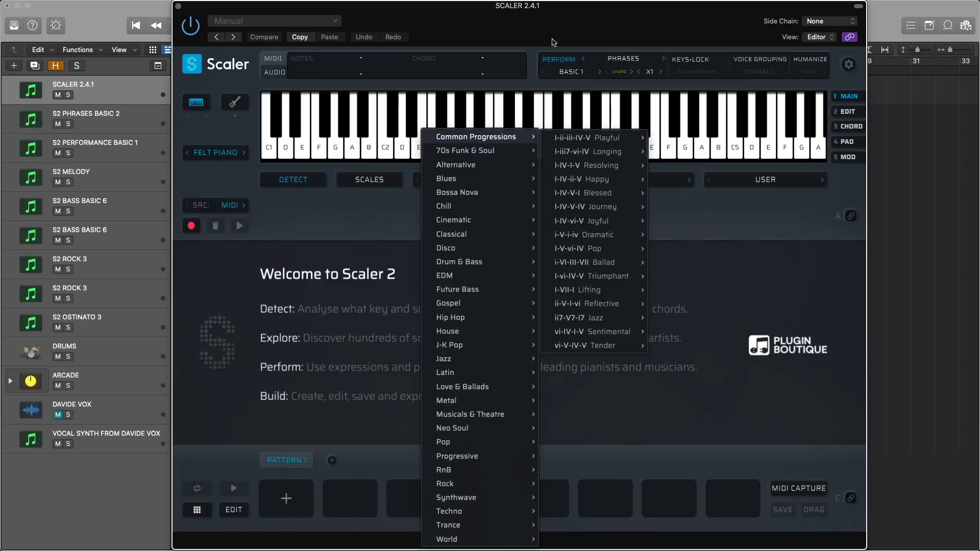
{"action": "left_click", "coordinate": [552, 58]}
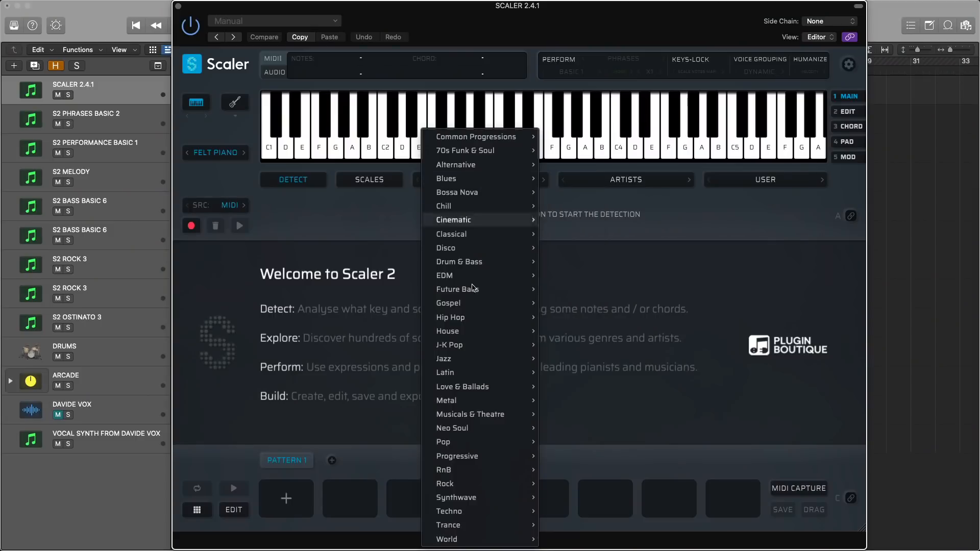
{"action": "mouse_move", "coordinate": [464, 391]}
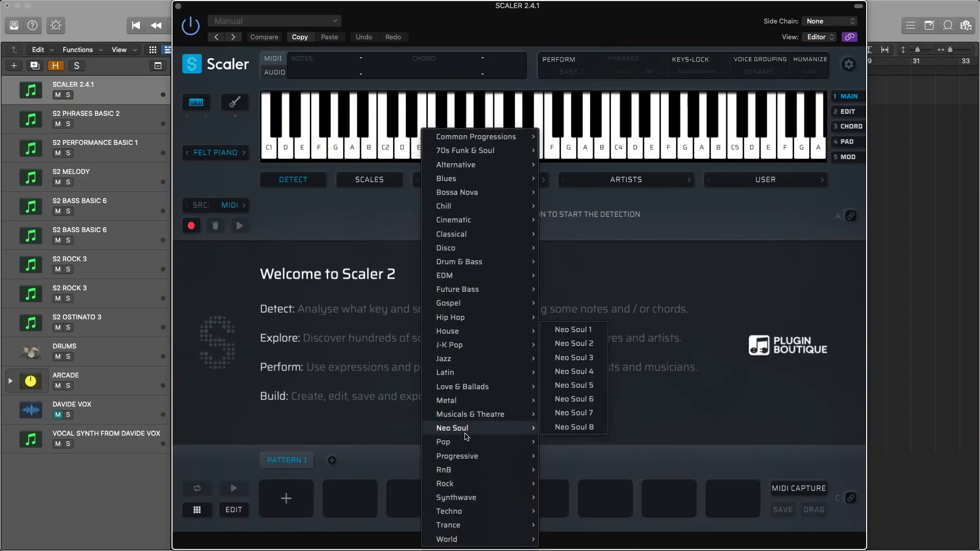
{"action": "mouse_move", "coordinate": [464, 481]}
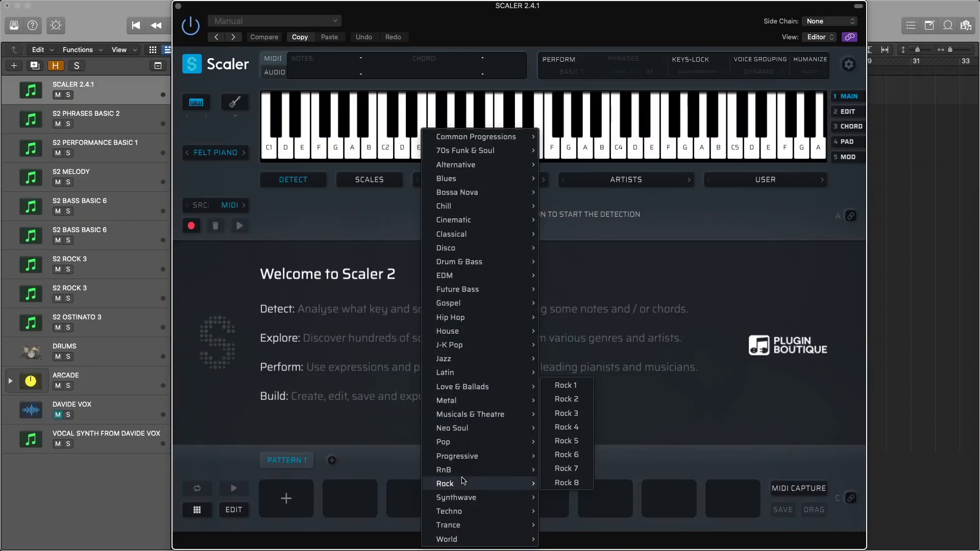
{"action": "left_click", "coordinate": [566, 414]}
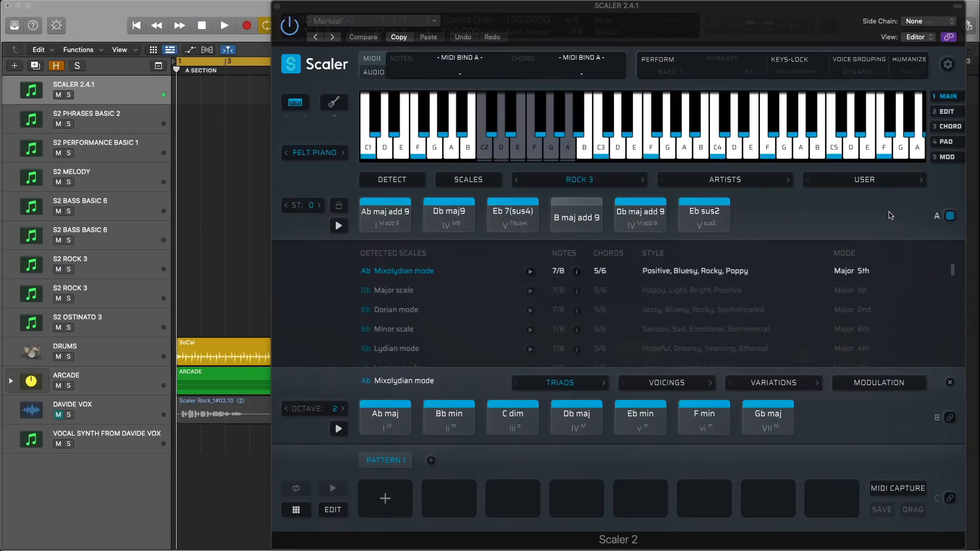
Step: Change Scaler's internal sound to the Six Strings guitar
{"action": "left_click", "coordinate": [324, 152]}
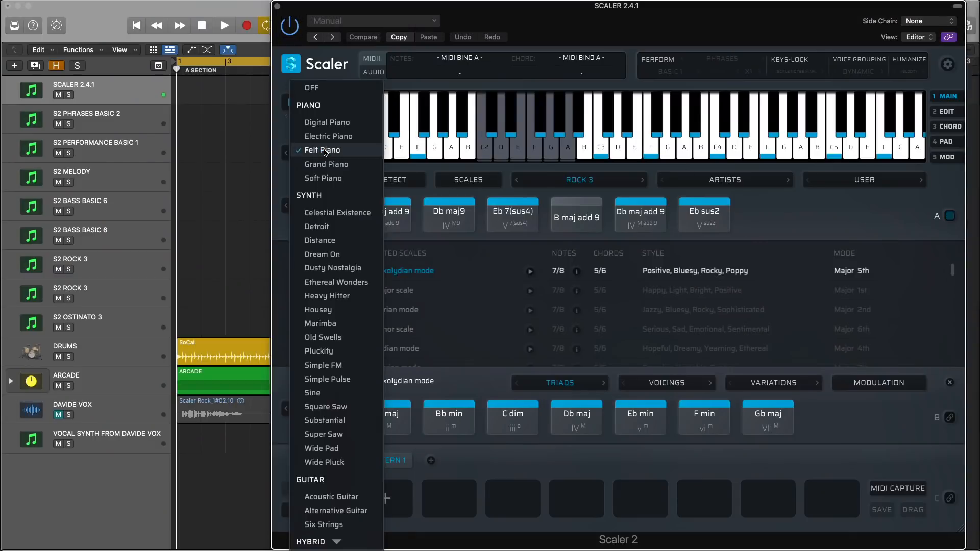
{"action": "scroll", "coordinate": [339, 411], "scroll_direction": "down", "scroll_amount": 3}
{"action": "scroll", "coordinate": [339, 411], "scroll_direction": "down", "scroll_amount": 3}
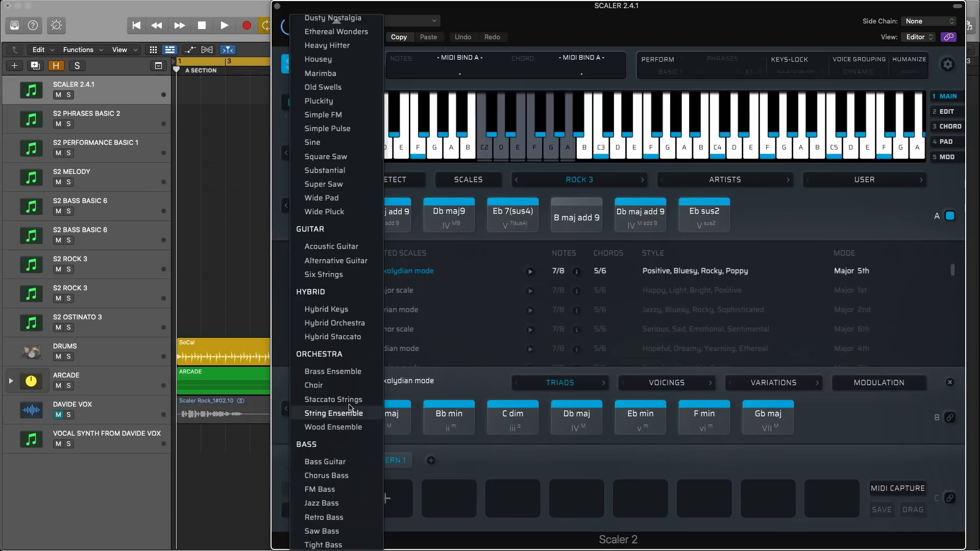
{"action": "left_click", "coordinate": [351, 274]}
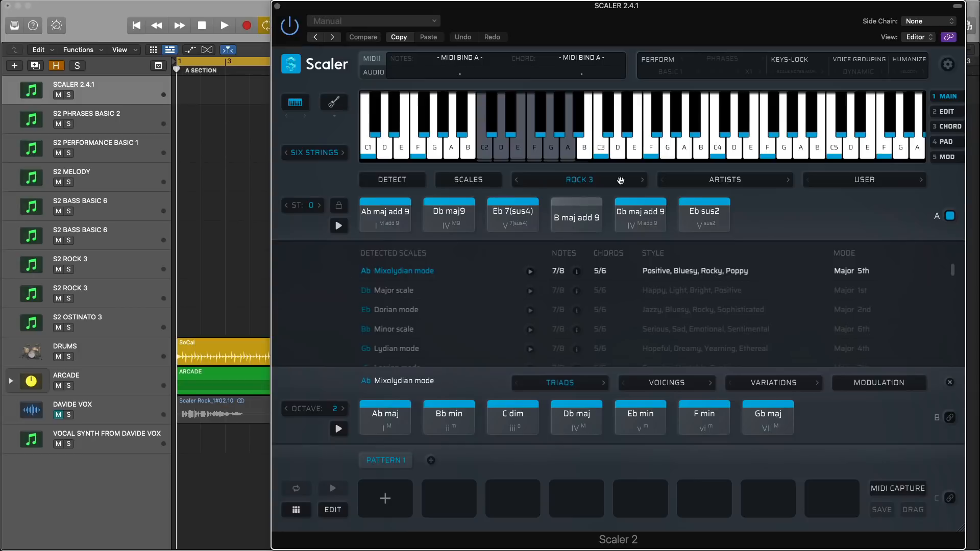
Step: Enable the Strumming articulation in Perform with the Alternate pattern and set its speed to Fast
{"action": "left_click", "coordinate": [730, 59]}
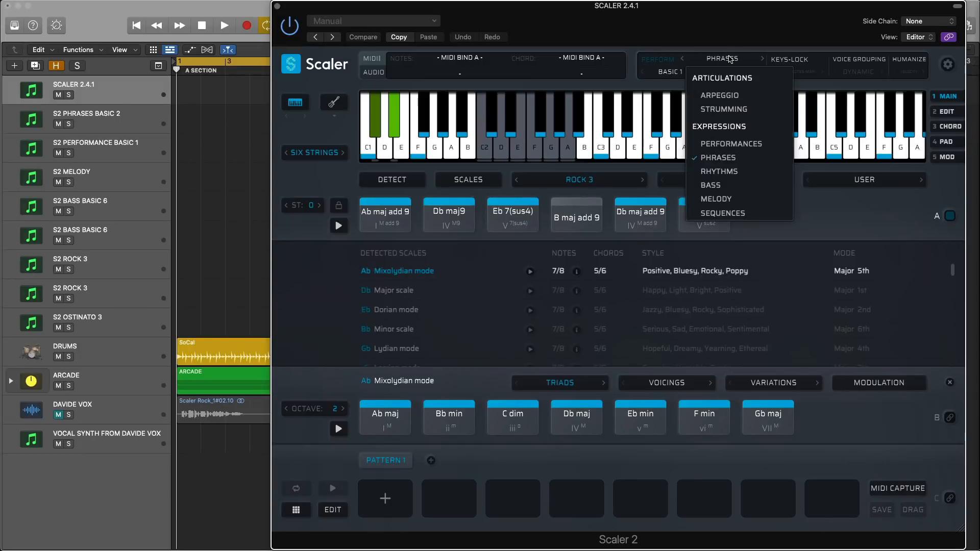
{"action": "left_click", "coordinate": [720, 109]}
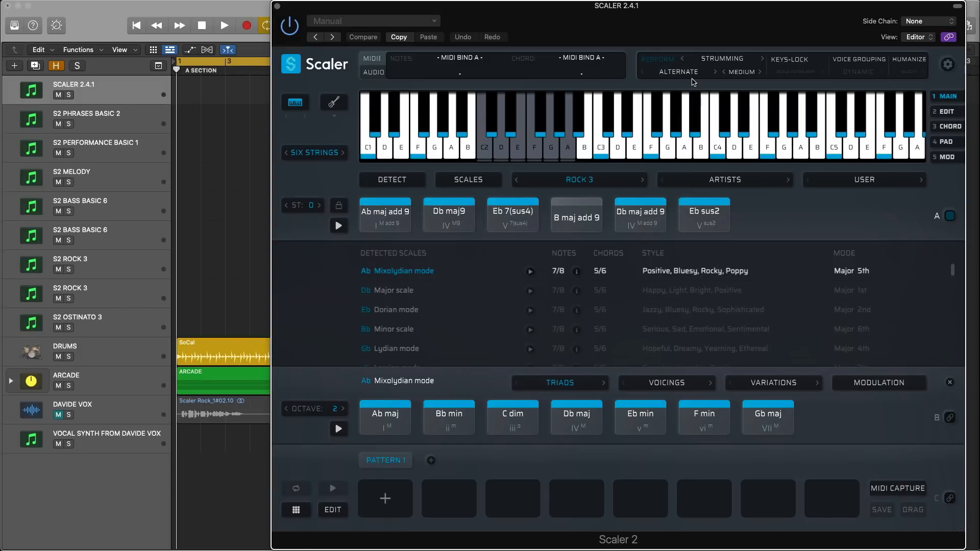
{"action": "left_click", "coordinate": [740, 72]}
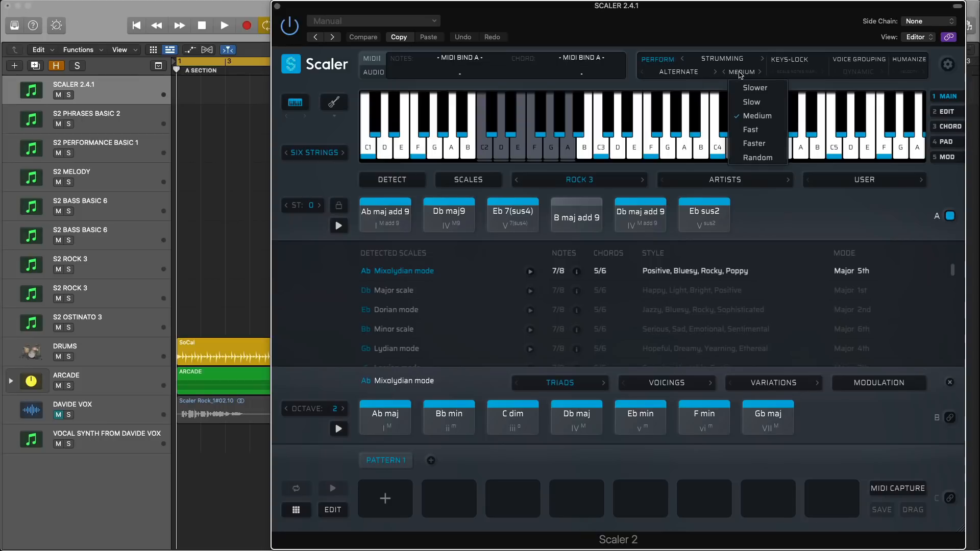
{"action": "left_click", "coordinate": [750, 131]}
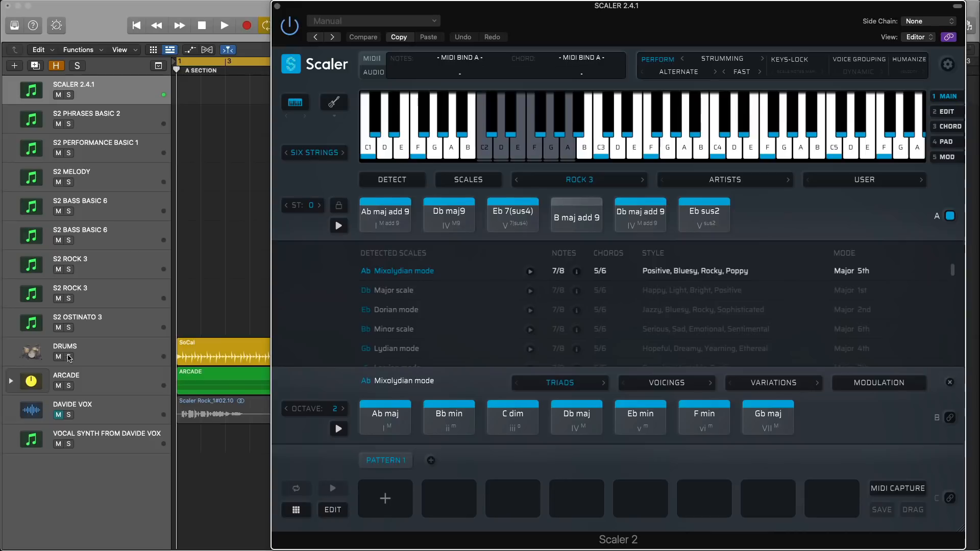
Step: Mute the DRUMS and ARCADE tracks and record the Rock 3 chords on the SCALER 2.4.1 track across the A section
{"action": "left_click", "coordinate": [59, 356]}
{"action": "left_click", "coordinate": [61, 387]}
{"action": "key", "text": "space"}
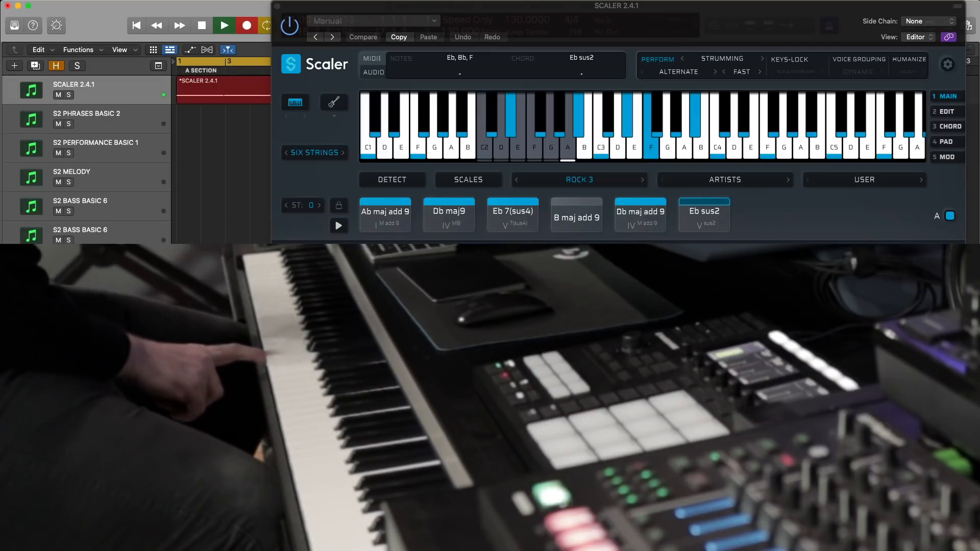
{"action": "key", "text": "space"}
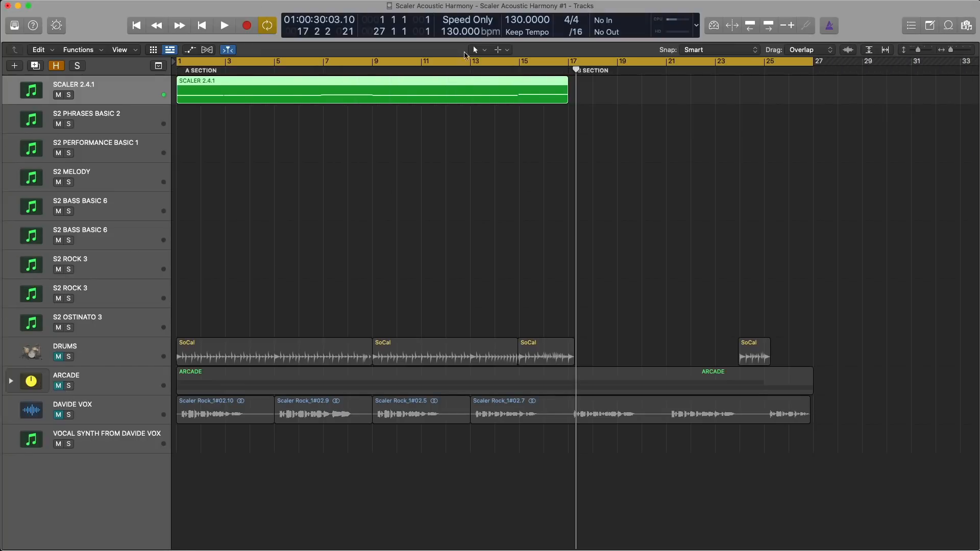
Step: Quantize all notes of the recorded SCALER 2.4.1 region to 1/16 notes in the Piano Roll
{"action": "double_click", "coordinate": [461, 86]}
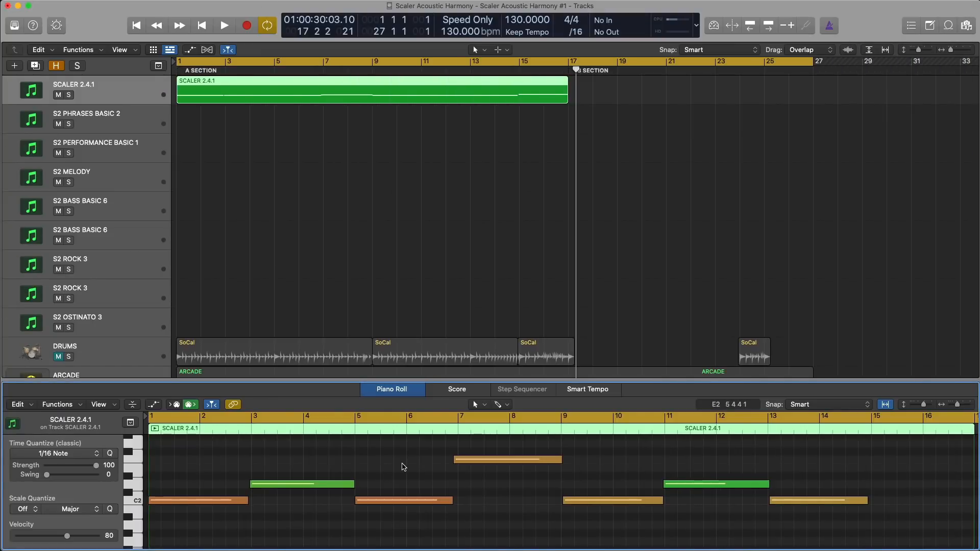
{"action": "key", "text": "super+a"}
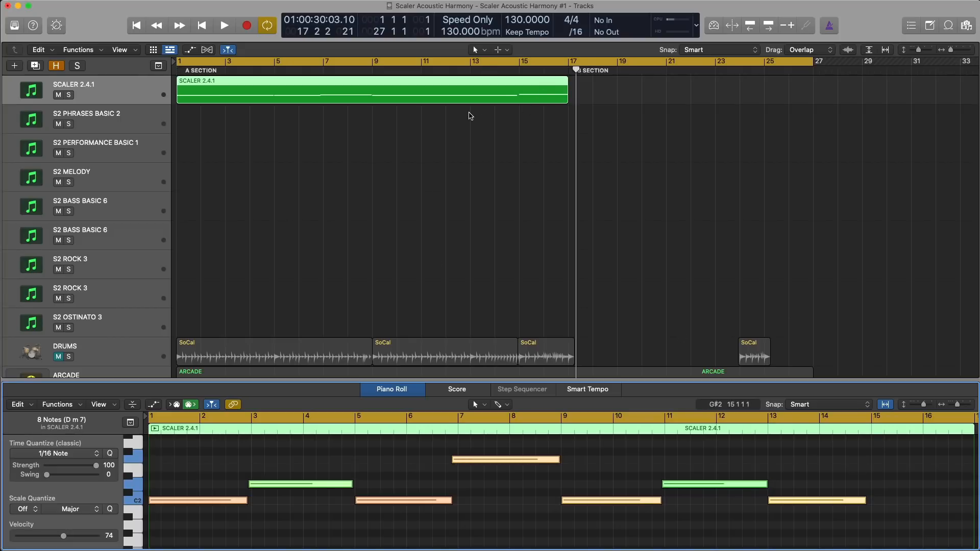
{"action": "left_click", "coordinate": [471, 116]}
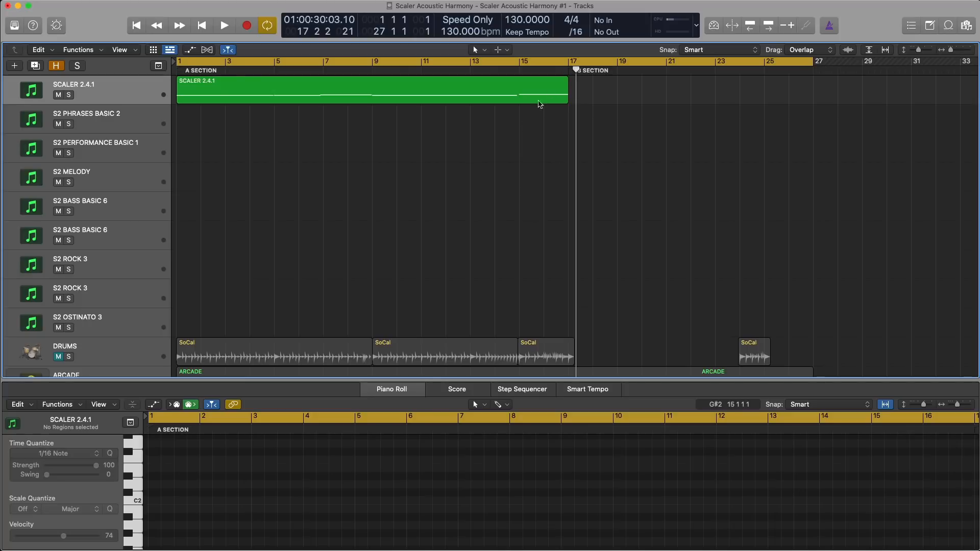
Step: Copy the SCALER 2.4.1 region to bar 17 for the B section and remove the part beyond bar 27
{"action": "left_click_drag", "start_coordinate": [575, 63], "coordinate": [568, 63]}
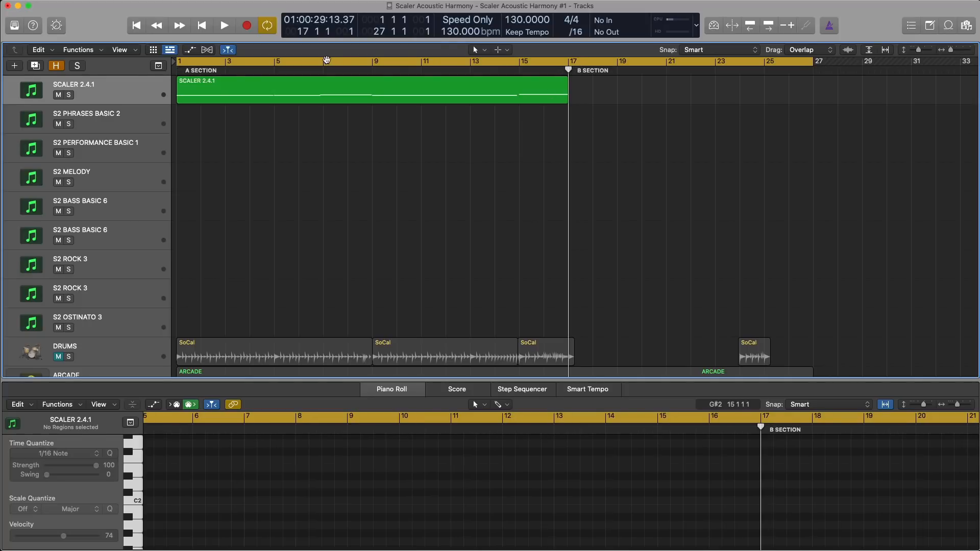
{"action": "left_click_drag", "start_coordinate": [409, 96], "coordinate": [800, 100]}
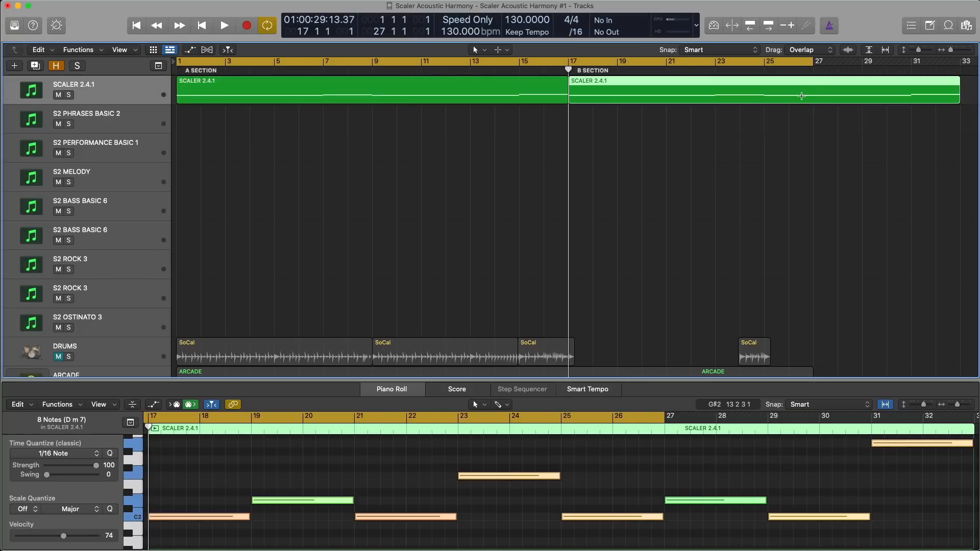
{"action": "left_click", "coordinate": [815, 85]}
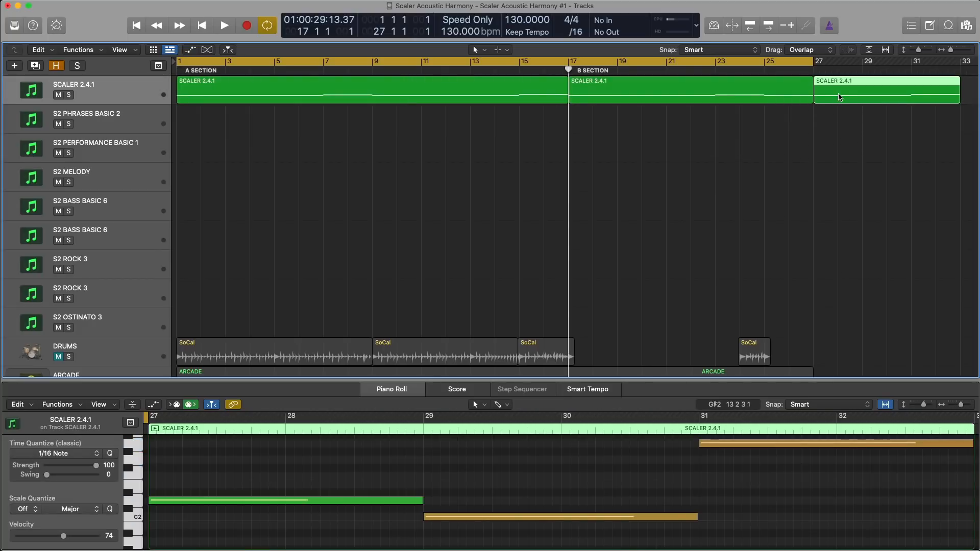
{"action": "key", "text": "Delete"}
Step: Lower the bar 23 note of the B section region to the same pitch as the bar 19 note
{"action": "left_click", "coordinate": [742, 97]}
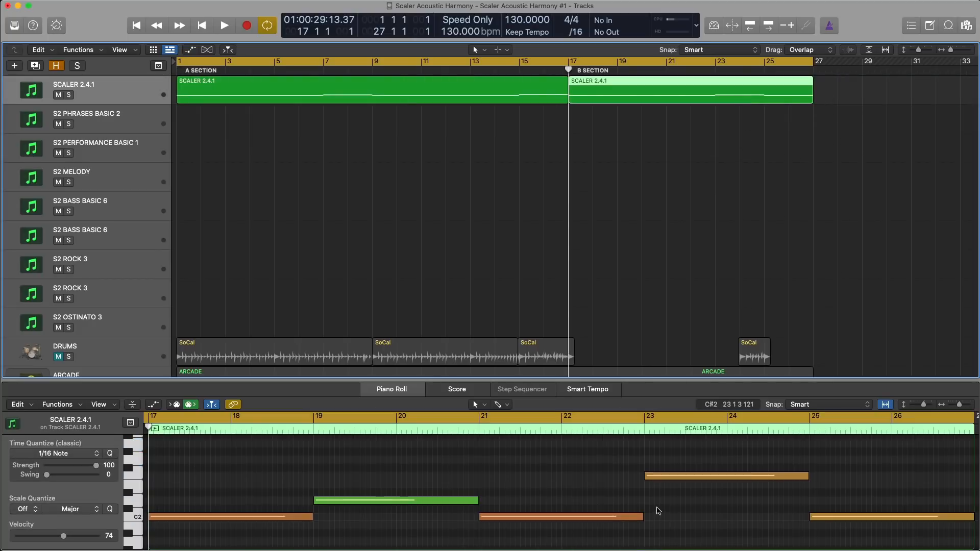
{"action": "left_click_drag", "start_coordinate": [675, 477], "coordinate": [674, 501]}
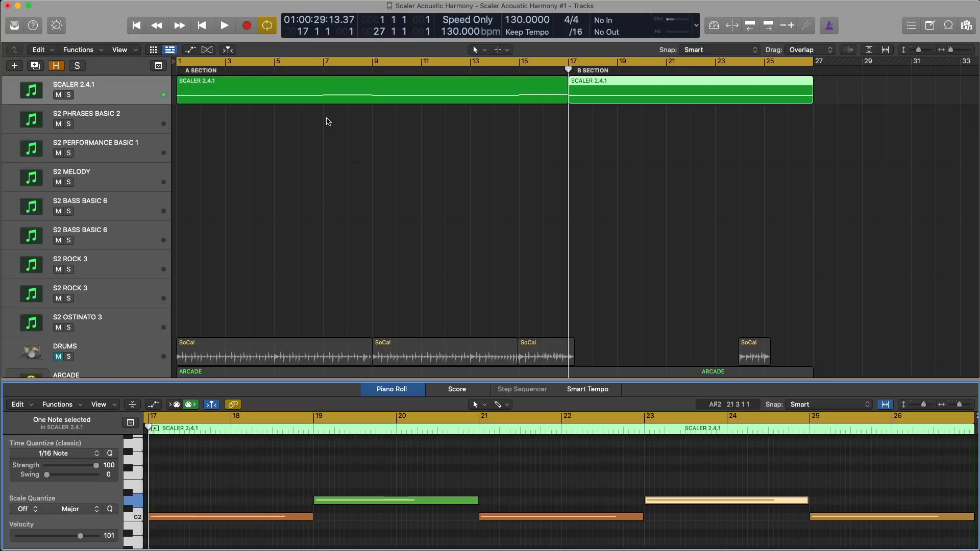
Step: Play the arrangement from the beginning while viewing the Scaler 2 plug-in on the SCALER 2.4.1 track, and stop playback
{"action": "key", "text": "space"}
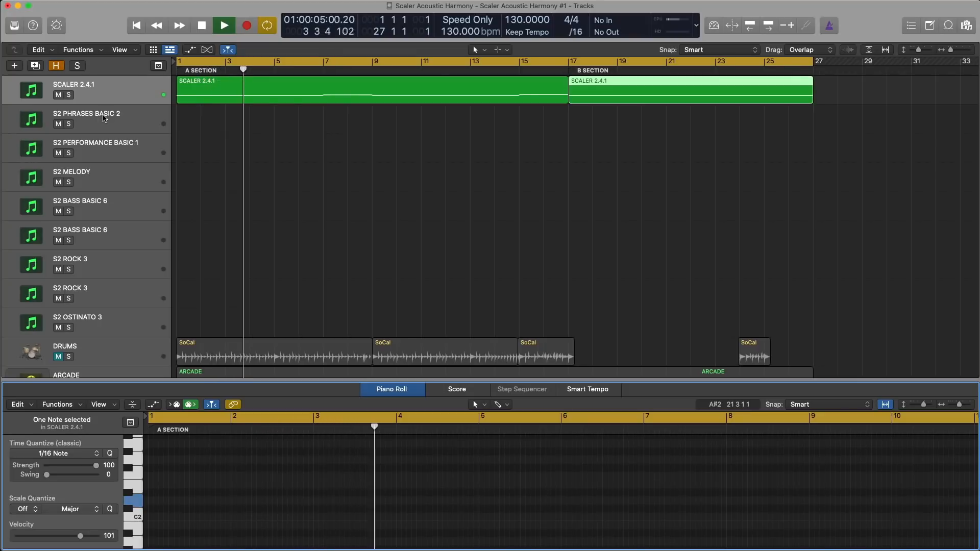
{"action": "key", "text": "i"}
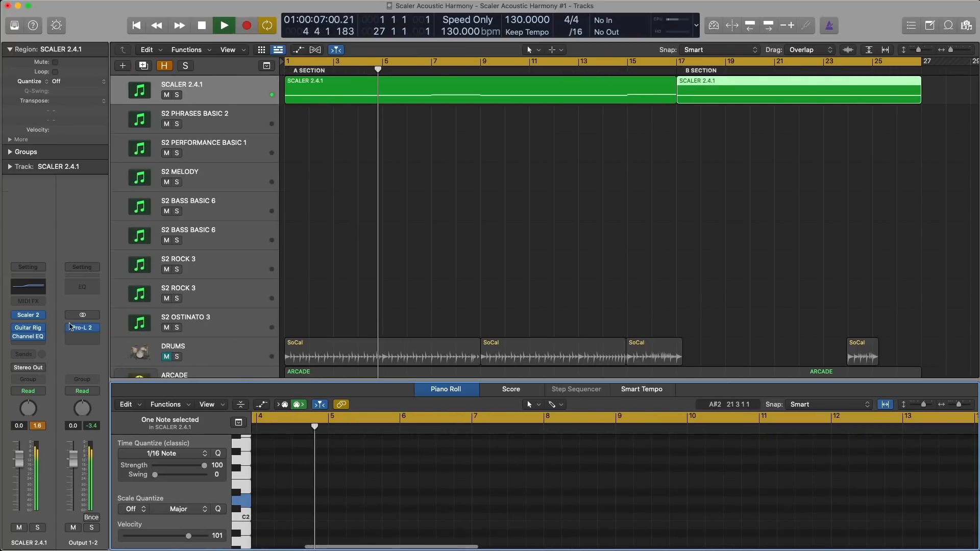
{"action": "left_click", "coordinate": [32, 318]}
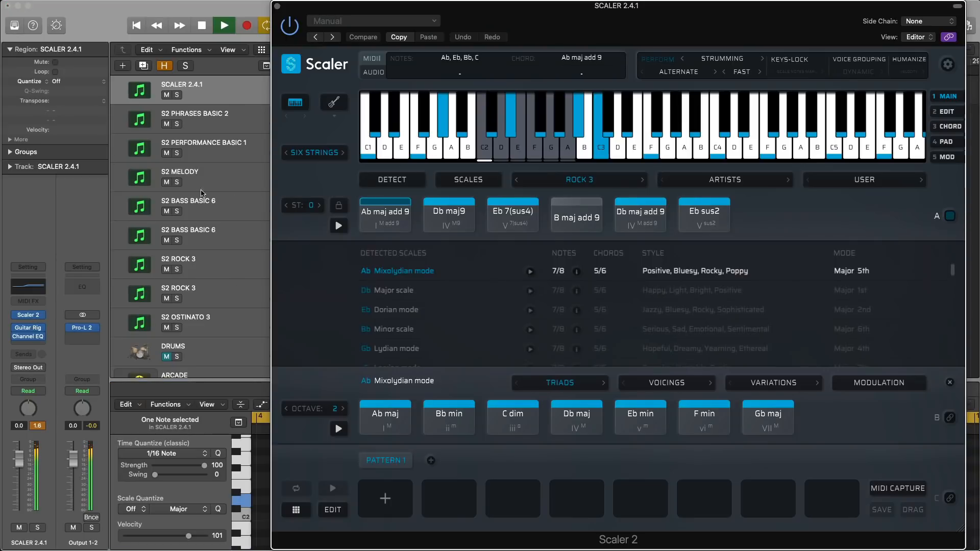
{"action": "key", "text": "i"}
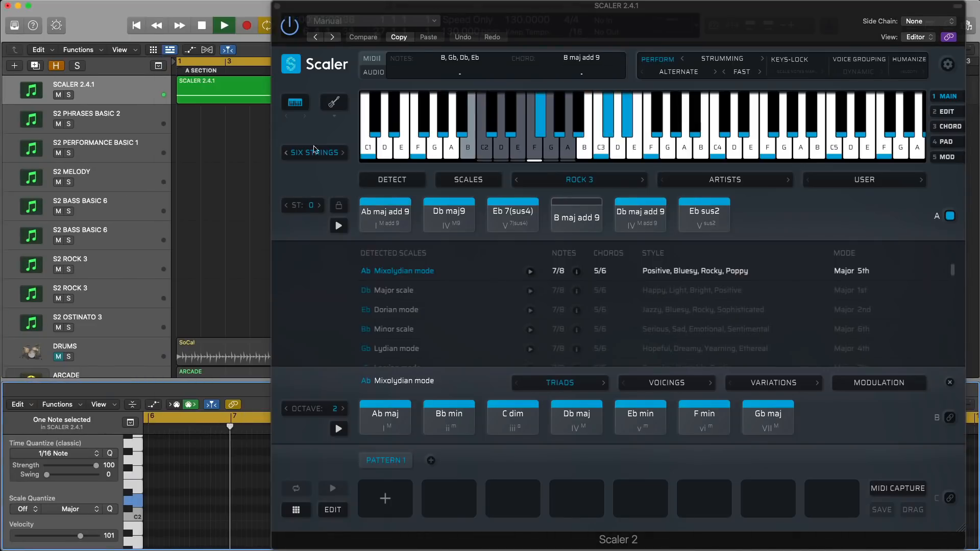
{"action": "key", "text": "space"}
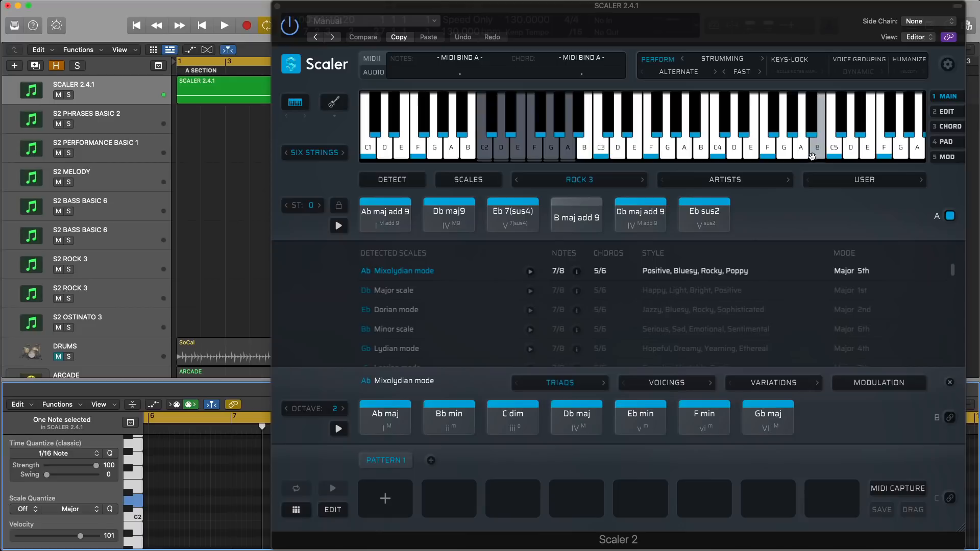
Step: Audition the Db maj add 9, Ab maj add 9 and B maj add 9 chords of the Rock 3 set
{"action": "left_click", "coordinate": [653, 230]}
{"action": "left_click", "coordinate": [375, 233]}
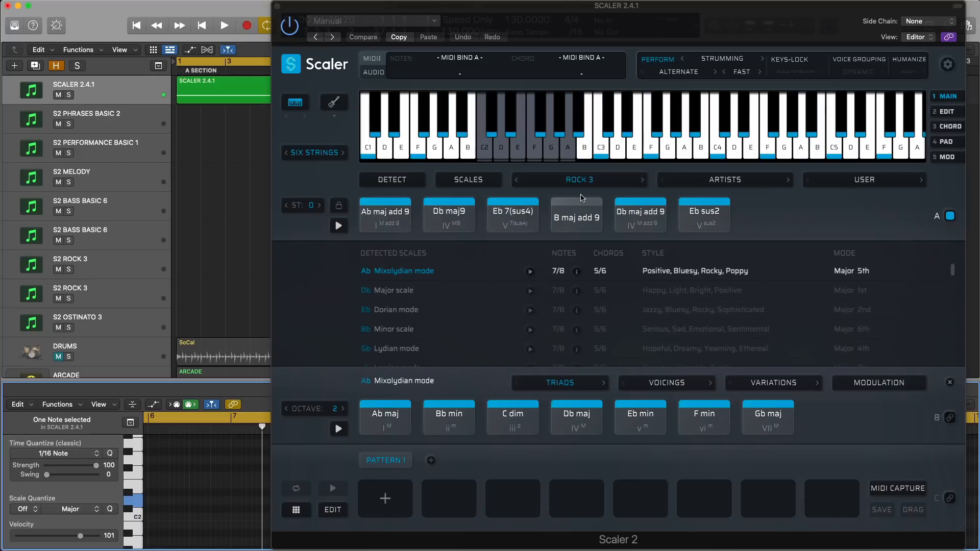
{"action": "left_click", "coordinate": [387, 213]}
{"action": "left_click", "coordinate": [563, 227]}
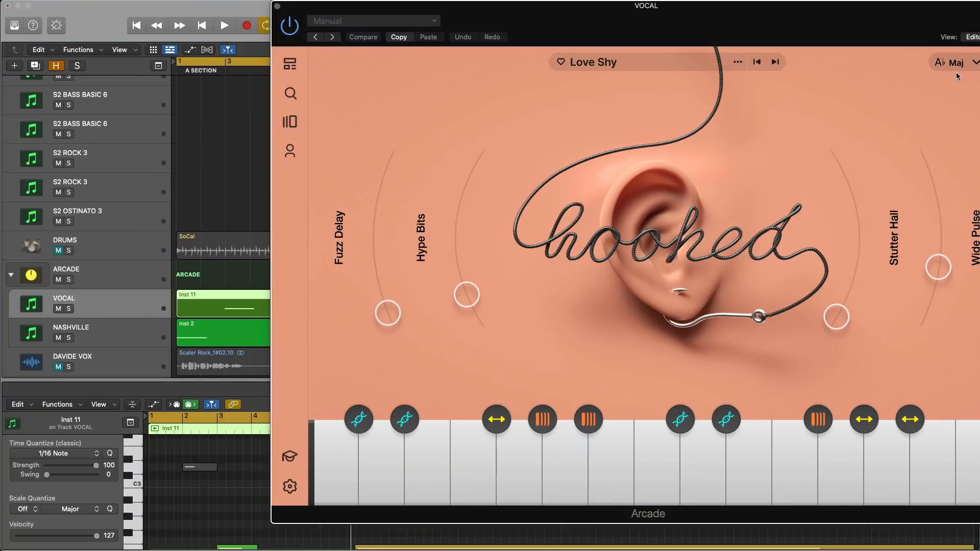
Step: Close the VOCAL track's Arcade window and select the NASHVILLE track
{"action": "left_click", "coordinate": [277, 7]}
{"action": "left_click", "coordinate": [17, 338]}
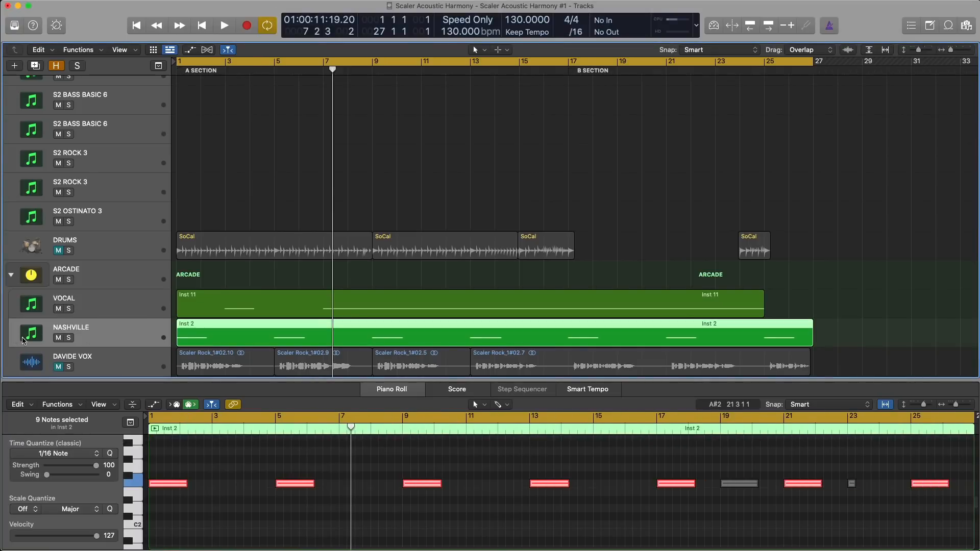
Step: Inspect the American Guitar instrument in the NASHVILLE track's Arcade plug-in and close its window
{"action": "key", "text": "i"}
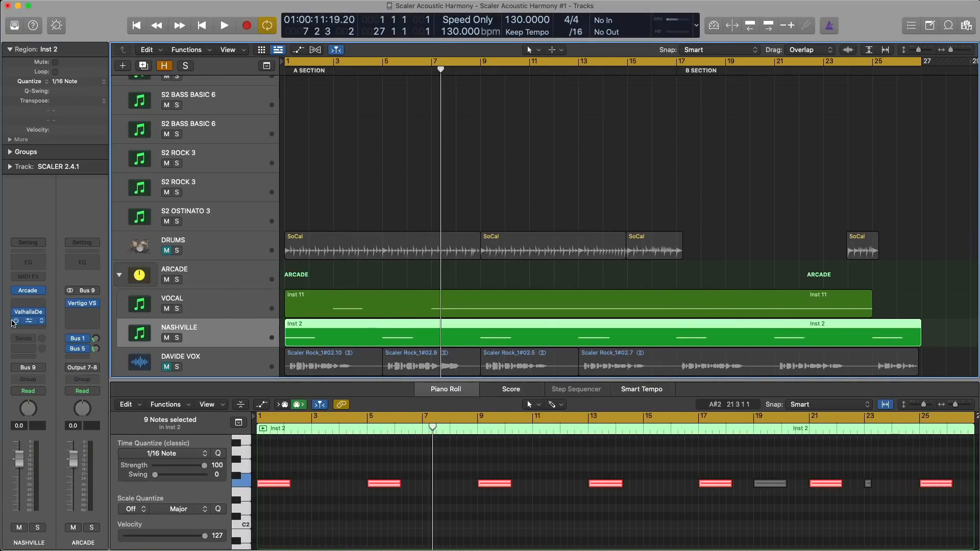
{"action": "left_click", "coordinate": [29, 291]}
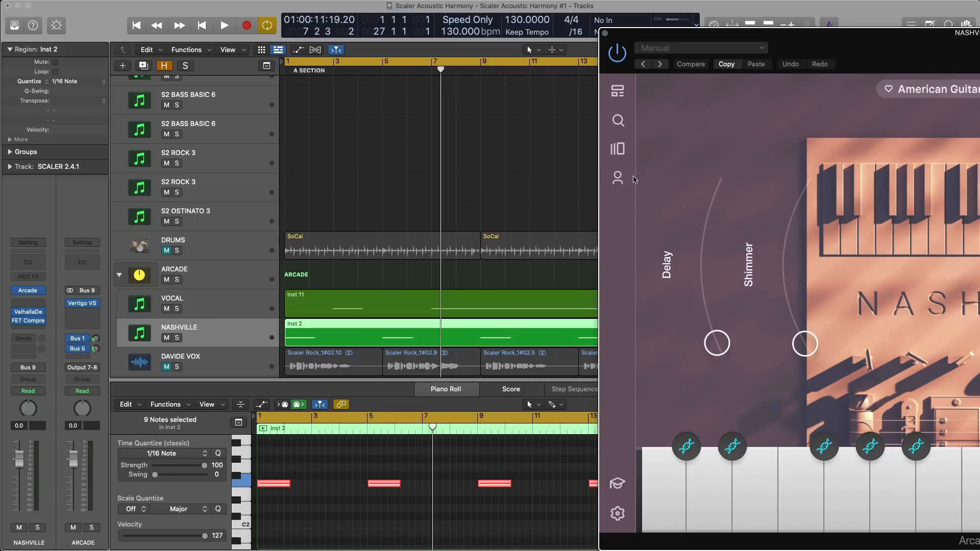
{"action": "left_click_drag", "start_coordinate": [866, 32], "coordinate": [428, 32]}
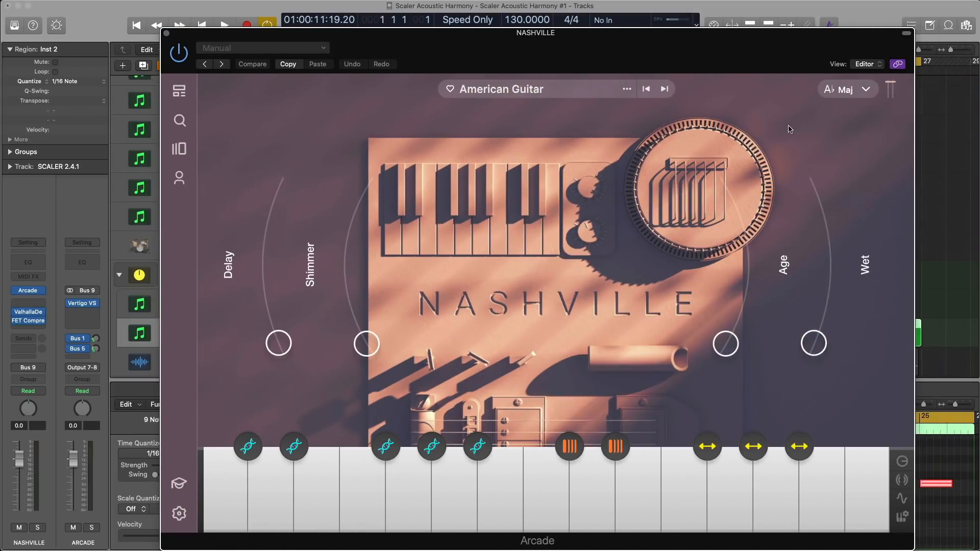
{"action": "left_click", "coordinate": [167, 33]}
Step: Mute the SCALER 2.4.1 track, play the arrangement without it, and stop playback
{"action": "scroll", "coordinate": [203, 150], "scroll_direction": "up", "scroll_amount": 5}
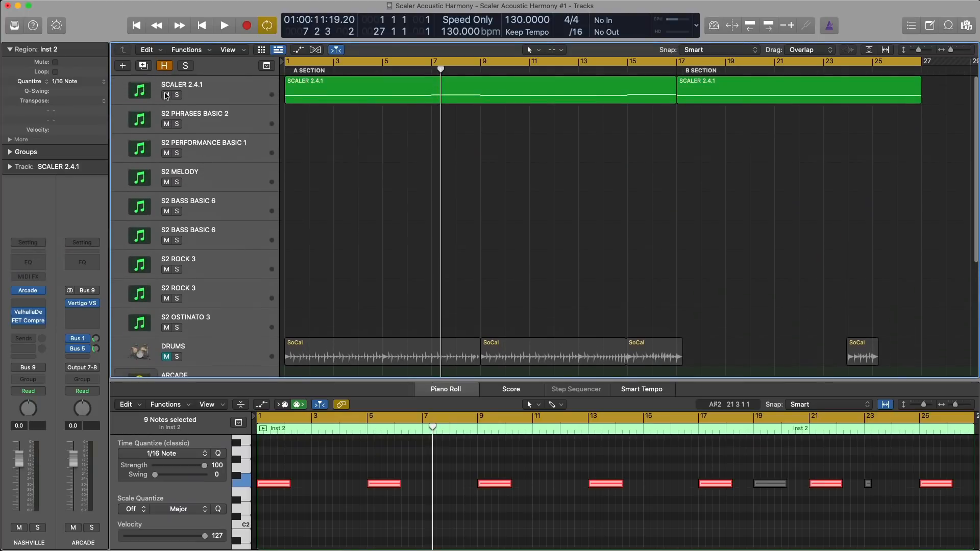
{"action": "scroll", "coordinate": [378, 209], "scroll_direction": "down", "scroll_amount": 5}
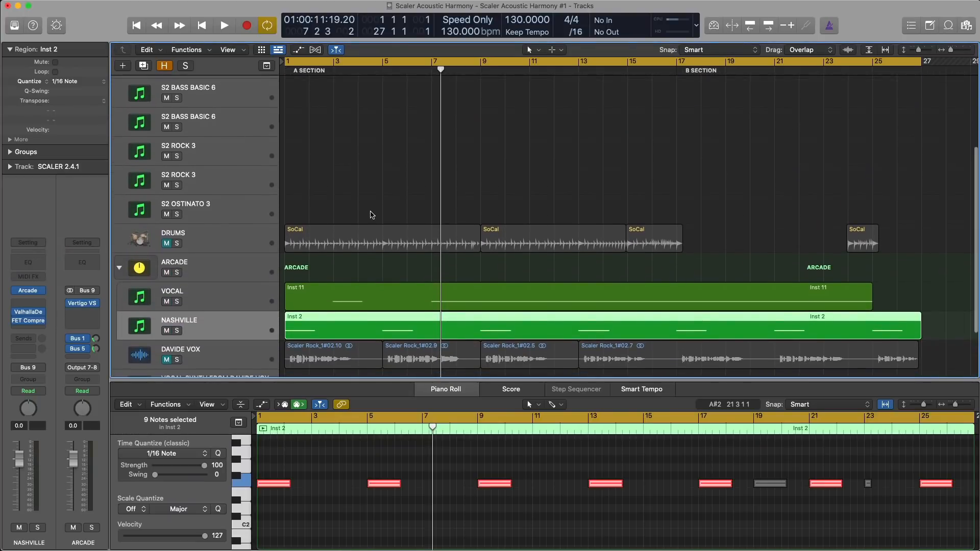
{"action": "key", "text": "space"}
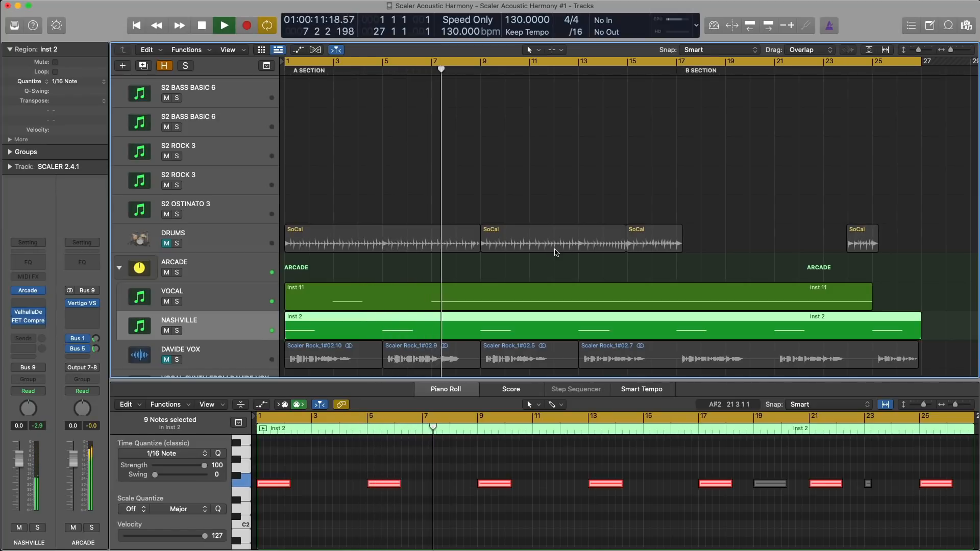
{"action": "key", "text": "space"}
Step: Unmute the SCALER 2.4.1 track and play the arrangement while viewing its Scaler 2 plug-in
{"action": "scroll", "coordinate": [555, 252], "scroll_direction": "up", "scroll_amount": 5}
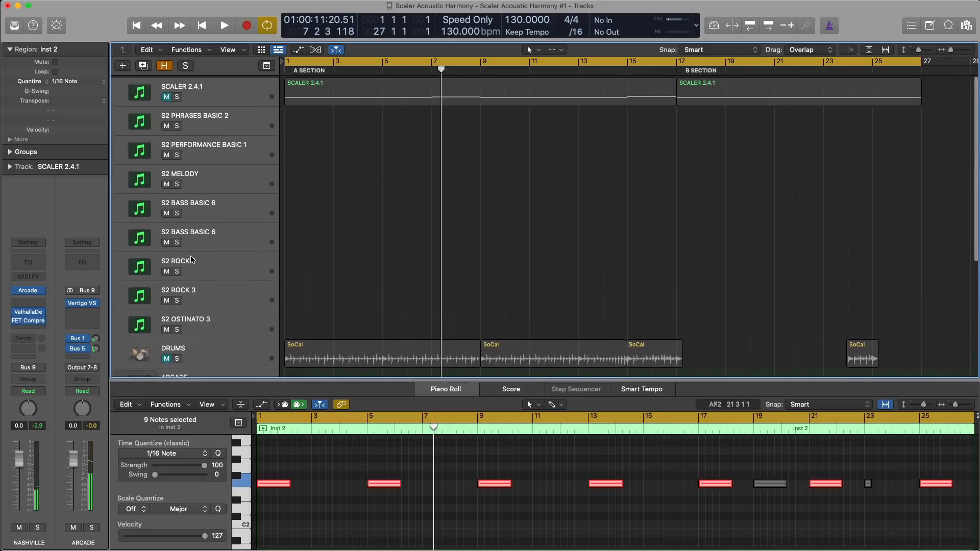
{"action": "left_click", "coordinate": [166, 96]}
{"action": "left_click", "coordinate": [208, 97]}
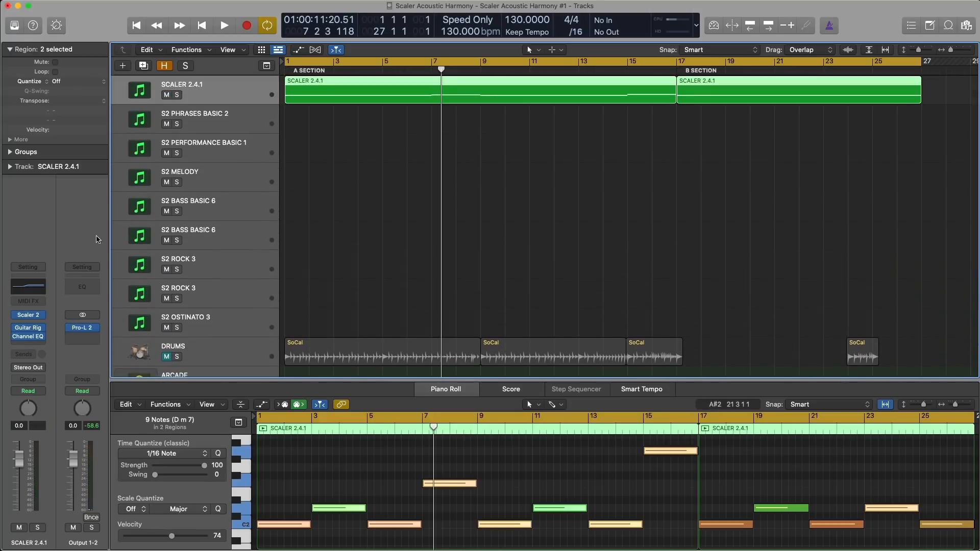
{"action": "left_click", "coordinate": [27, 316]}
{"action": "left_click_drag", "start_coordinate": [824, 25], "coordinate": [484, 19]}
{"action": "key", "text": "space"}
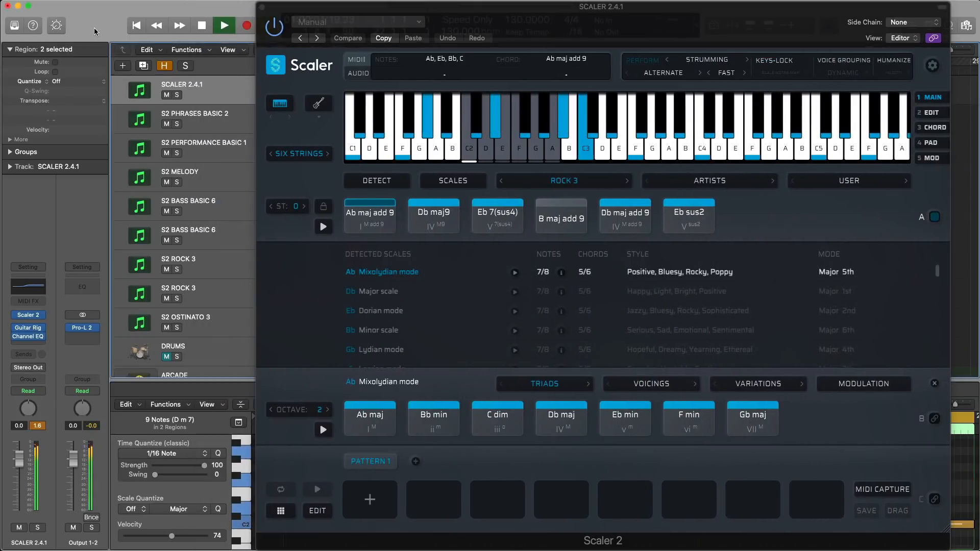
{"action": "key", "text": "i"}
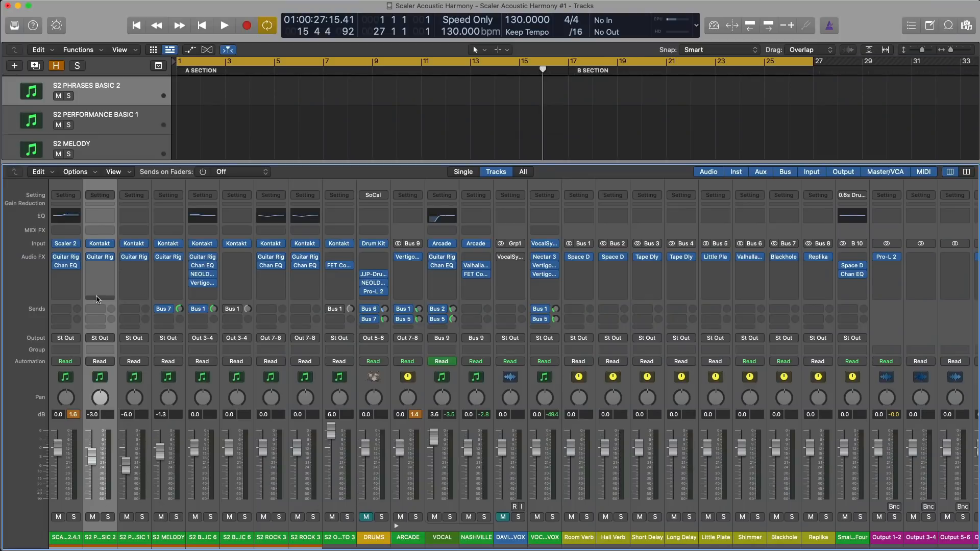
Step: Insert Plugin Boutique's ScalerControl 2 as a MIDI effect on the S2 PHRASES BASIC 2 channel
{"action": "left_click", "coordinate": [100, 230]}
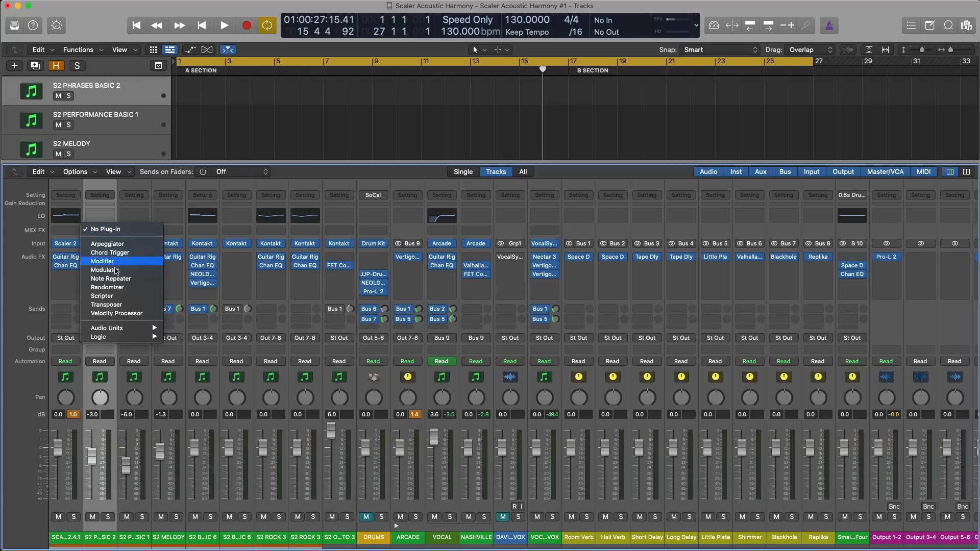
{"action": "mouse_move", "coordinate": [116, 328]}
{"action": "mouse_move", "coordinate": [201, 355]}
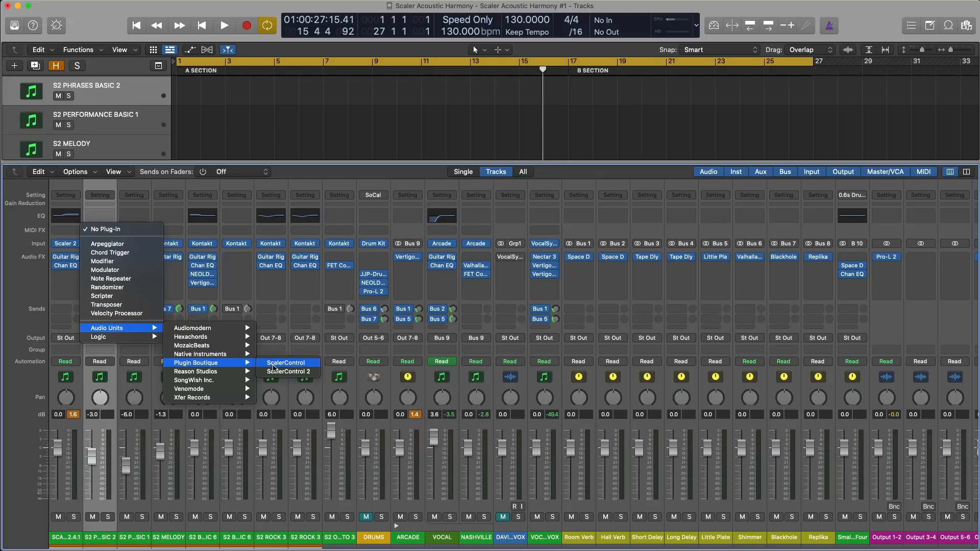
{"action": "left_click", "coordinate": [290, 372]}
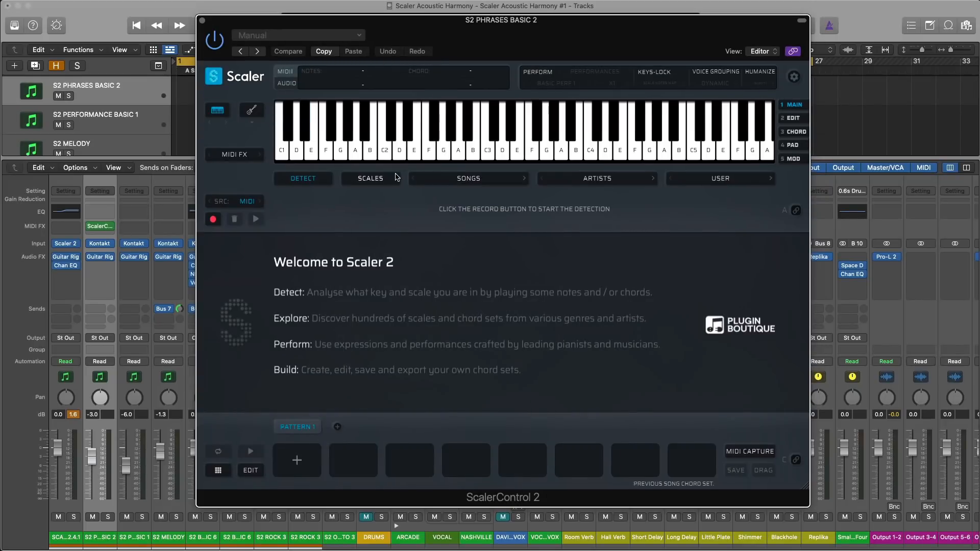
Step: Load the Rock 3 song chord set in ScalerControl 2, enable MIDI binding for section A, and close the plug-in window
{"action": "left_click", "coordinate": [459, 179]}
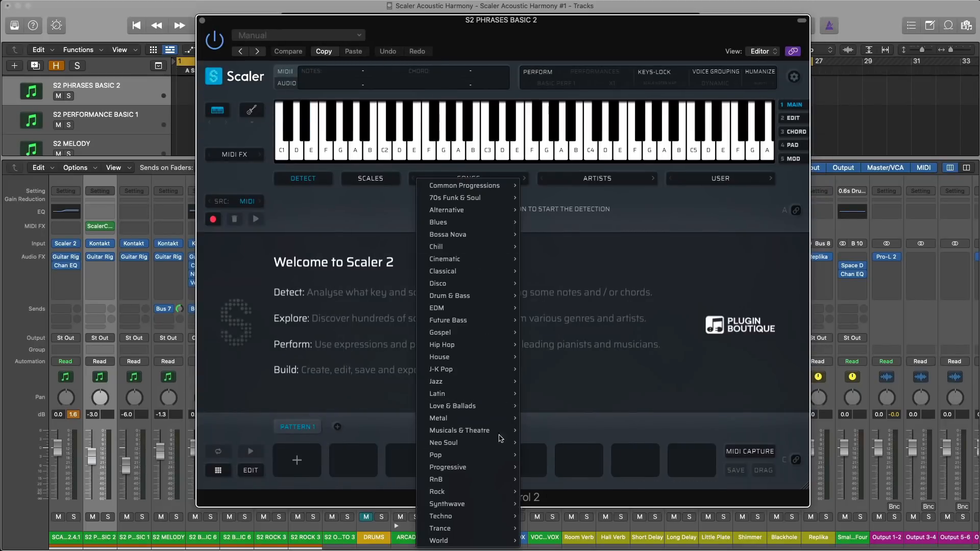
{"action": "mouse_move", "coordinate": [471, 492]}
{"action": "left_click", "coordinate": [544, 430]}
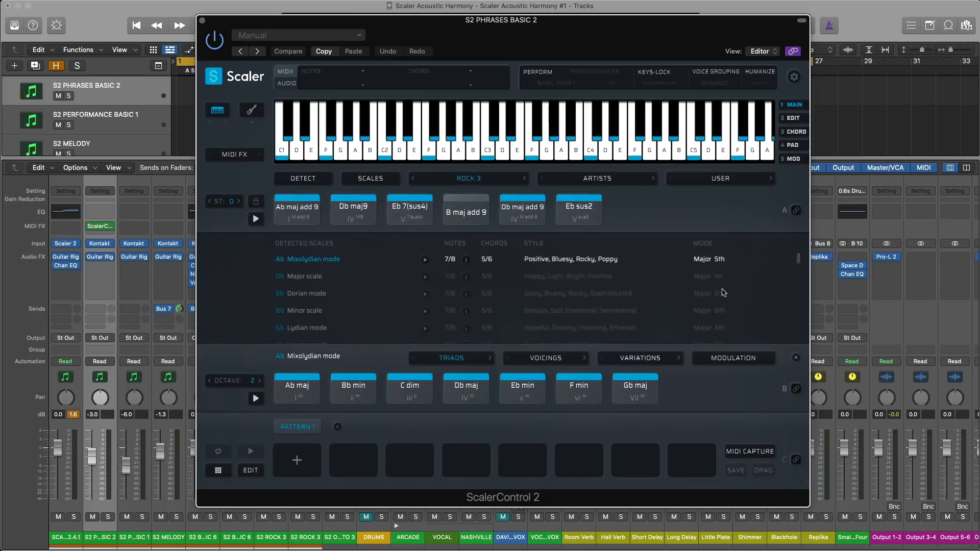
{"action": "left_click", "coordinate": [795, 211]}
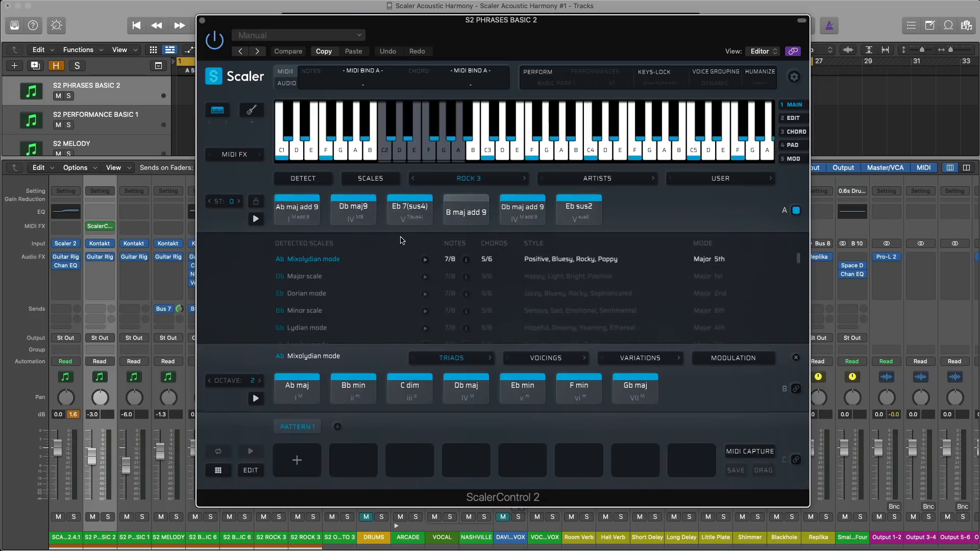
{"action": "left_click", "coordinate": [202, 22]}
Step: Copy the ScalerControl 2 MIDI effect to the remaining S2 channels, from PERFORMANCE BASIC 1 through OSTINATO 3, and close the mixer
{"action": "left_click_drag", "start_coordinate": [99, 227], "coordinate": [310, 229]}
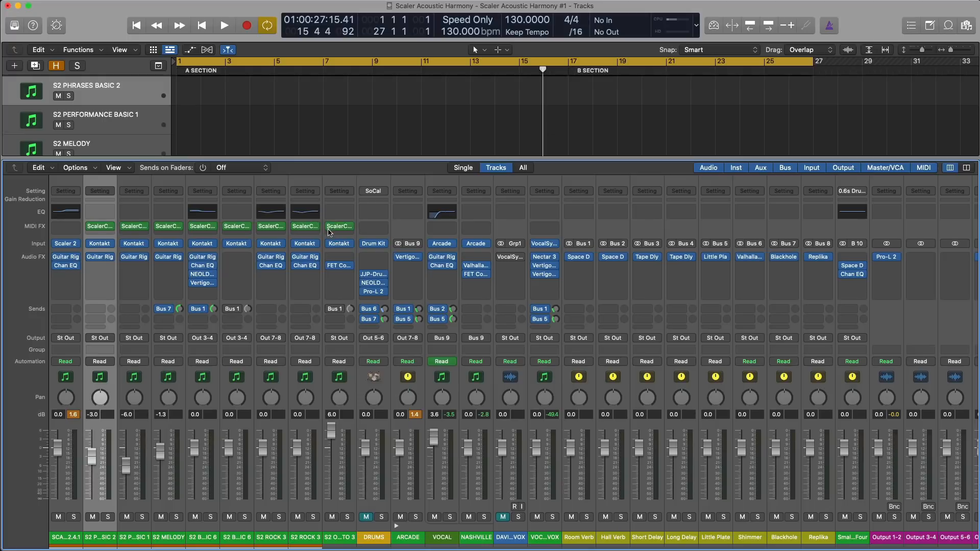
{"action": "key", "text": "x"}
Step: Copy the A section SCALER 2.4.1 region onto the S2 PHRASES BASIC 2 and S2 PERFORMANCE BASIC 1 tracks
{"action": "scroll", "coordinate": [255, 140], "scroll_direction": "up", "scroll_amount": 2}
{"action": "left_click_drag", "start_coordinate": [235, 90], "coordinate": [240, 148]}
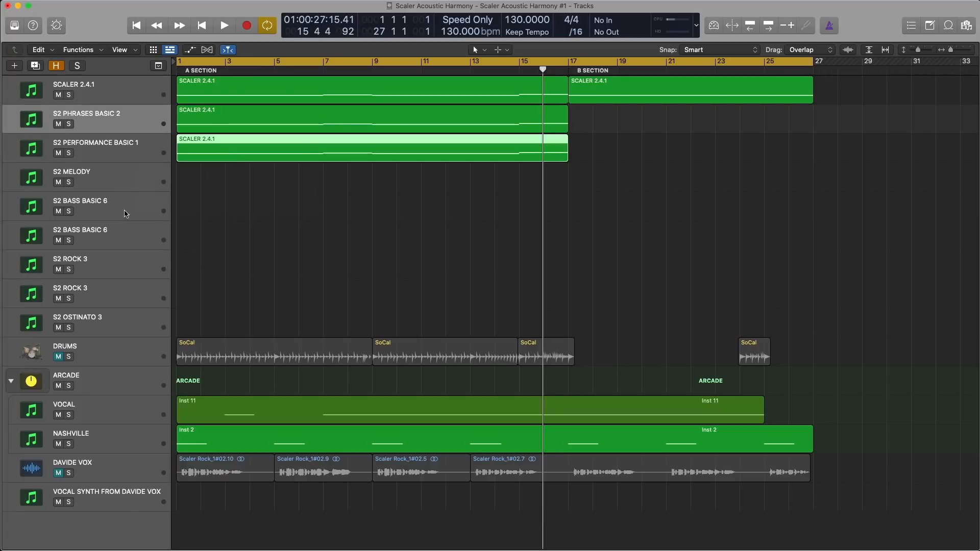
Step: Play the SCALER 2.4.1 track in solo from the beginning, then switch the solo to S2 PHRASES BASIC 2
{"action": "left_click", "coordinate": [68, 124]}
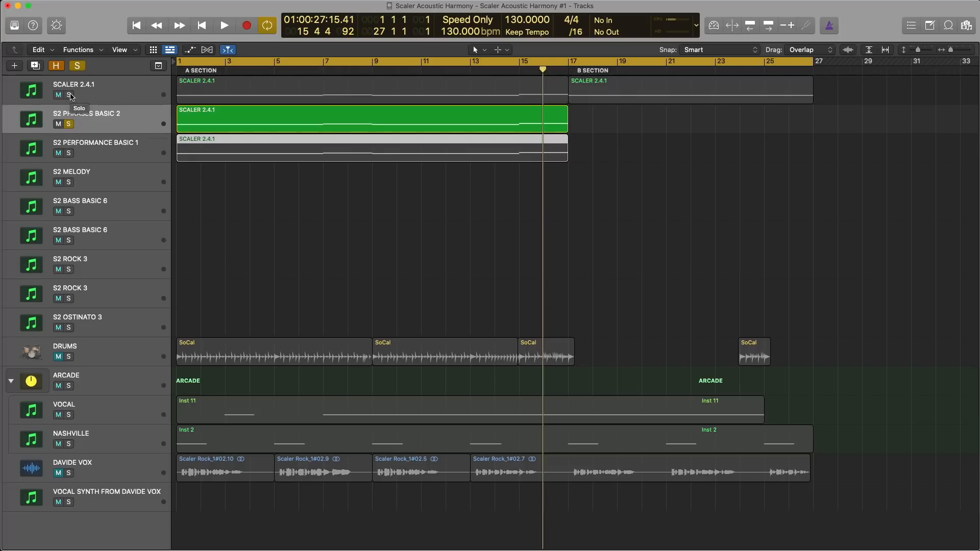
{"action": "left_click", "coordinate": [68, 95]}
{"action": "left_click", "coordinate": [68, 124]}
{"action": "key", "text": "space"}
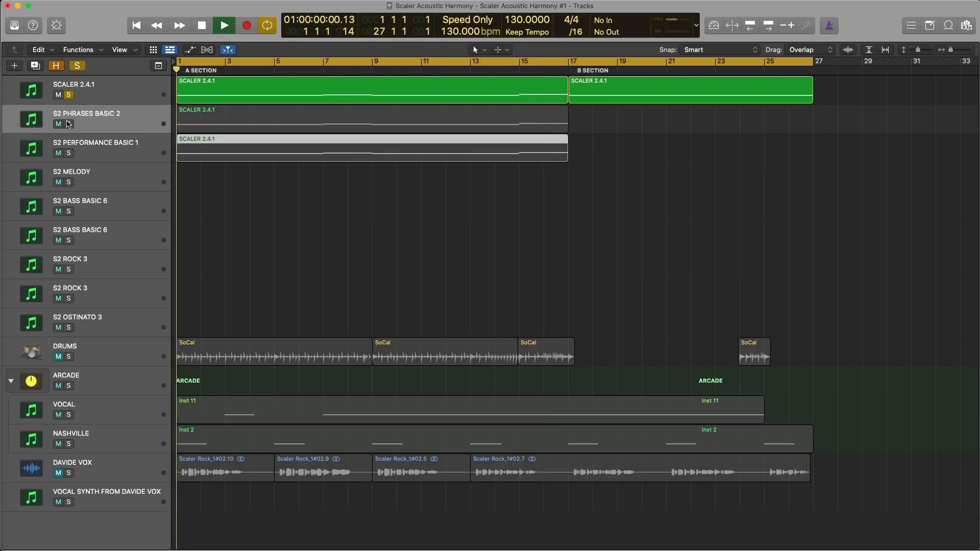
{"action": "left_click", "coordinate": [68, 124]}
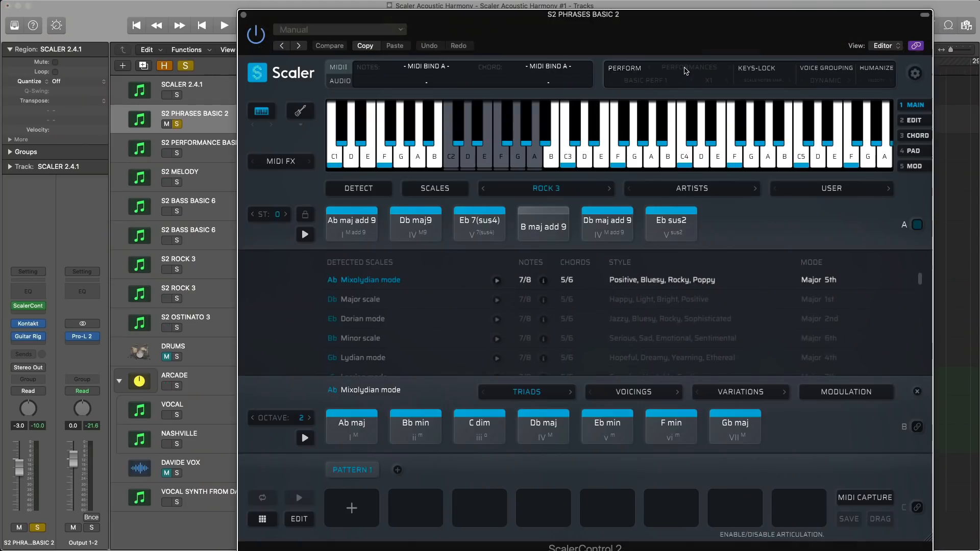
Step: Enable Perform in Phrases mode on S2 PHRASES BASIC 2's ScalerControl 2 and choose the common phrase Basic 2
{"action": "left_click", "coordinate": [685, 71]}
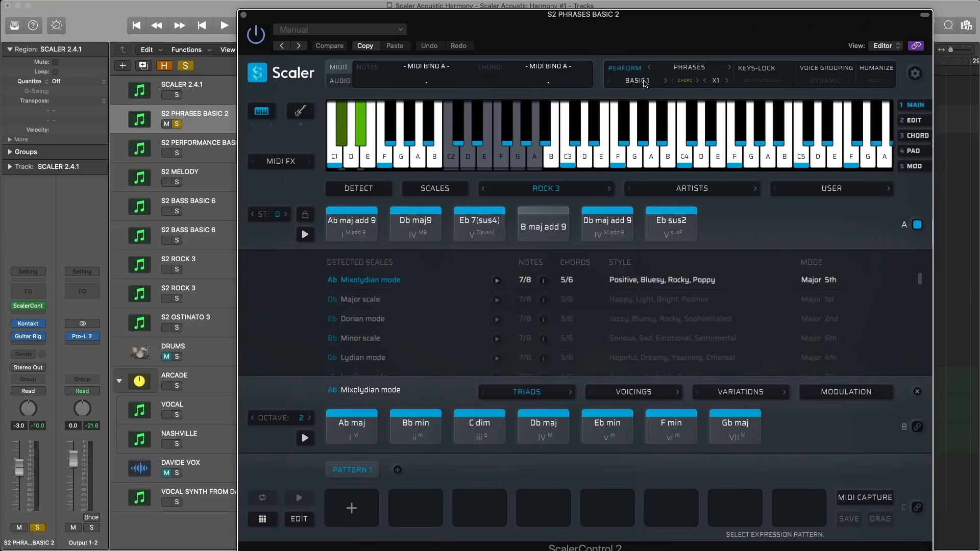
{"action": "left_click", "coordinate": [645, 81]}
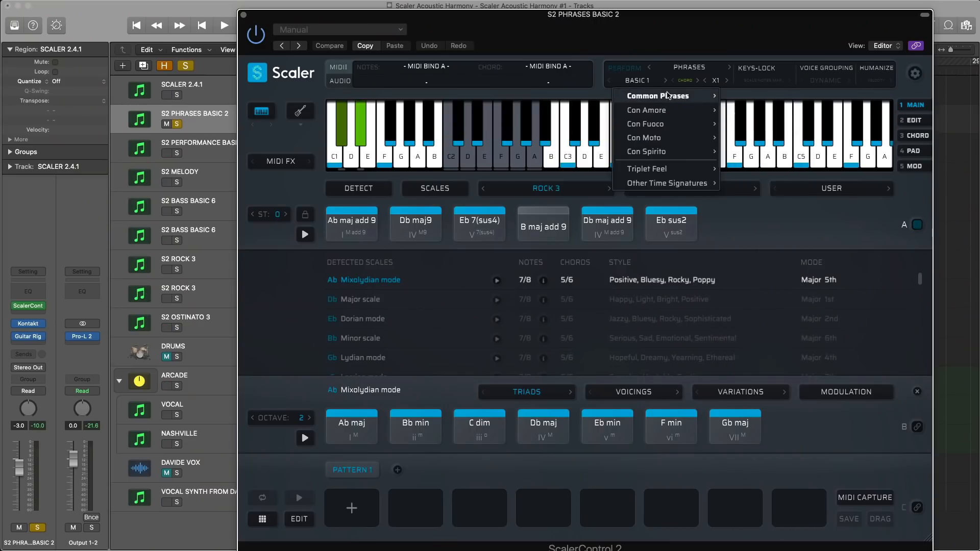
{"action": "mouse_move", "coordinate": [663, 96]}
{"action": "mouse_move", "coordinate": [753, 97]}
{"action": "left_click", "coordinate": [814, 113]}
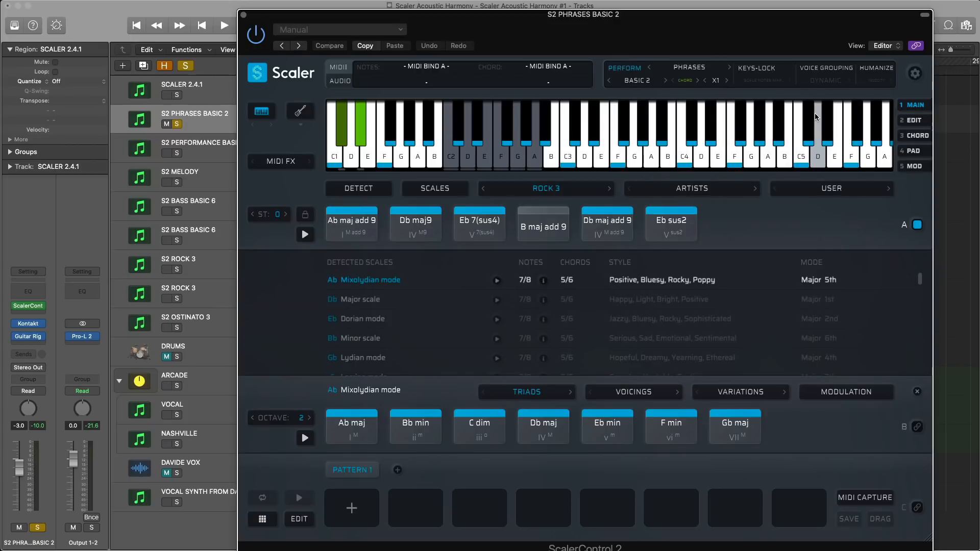
Step: Transpose the Rock 3 chords up 12 semitones and set the phrase speed to x0.5
{"action": "left_click", "coordinate": [278, 215]}
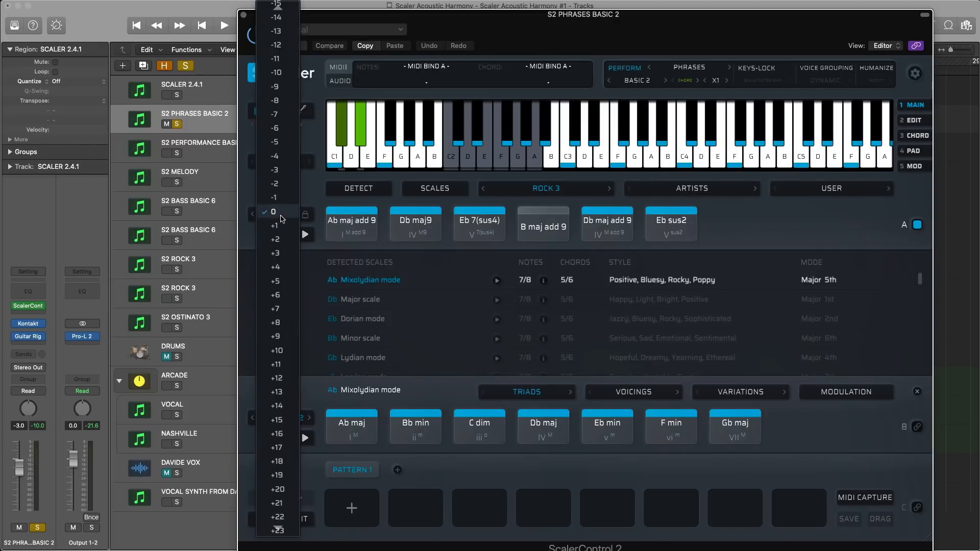
{"action": "left_click", "coordinate": [284, 378]}
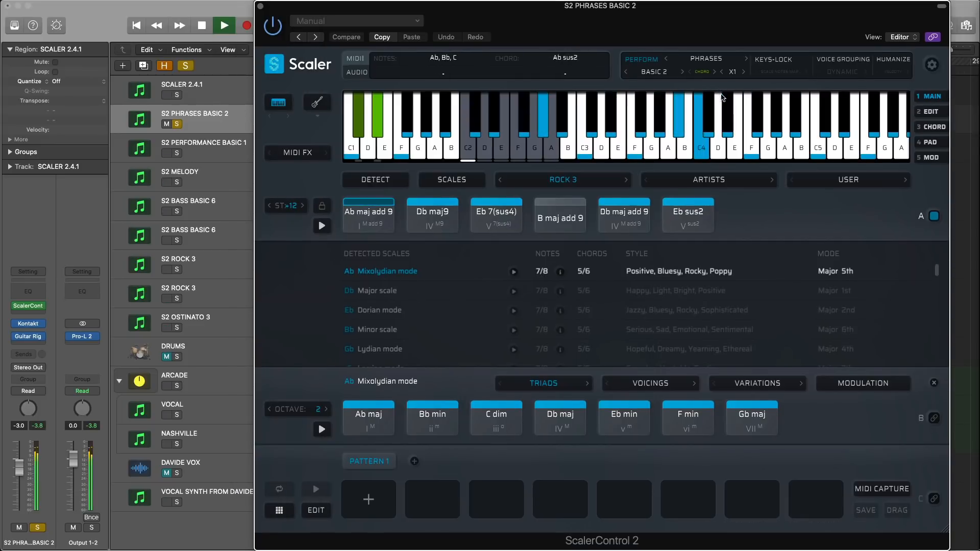
{"action": "left_click", "coordinate": [732, 72]}
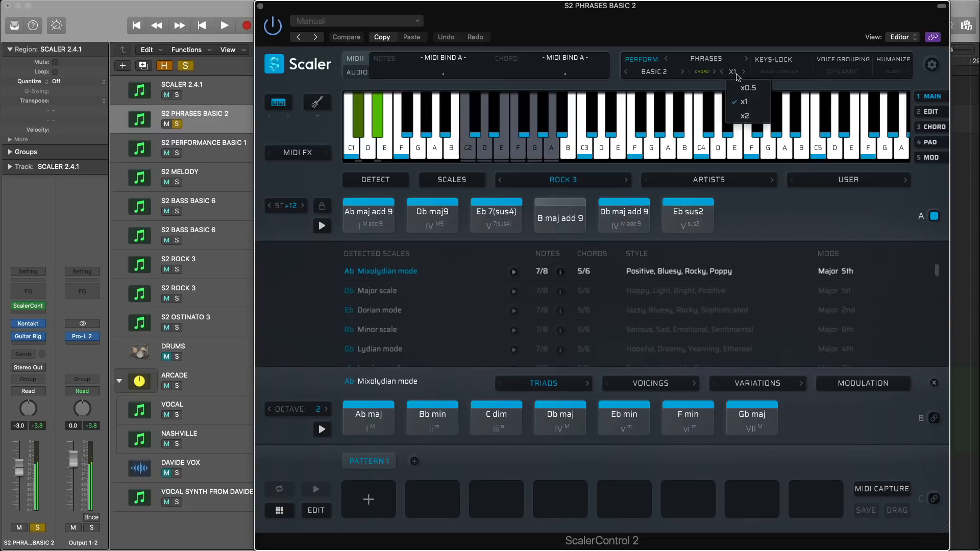
{"action": "left_click", "coordinate": [747, 87]}
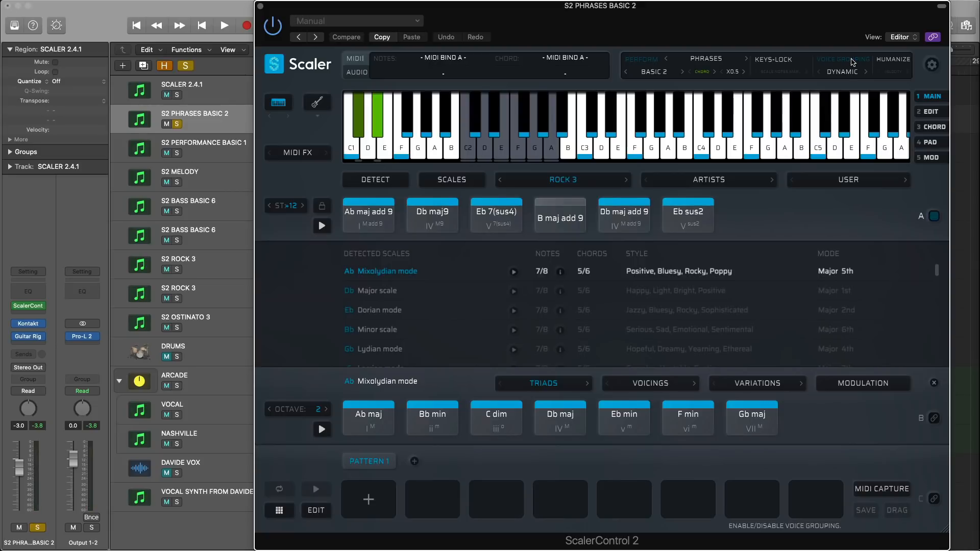
Step: Play the phrase with voice grouping enabled and set the voice grouping to Open Voicing
{"action": "key", "text": "space"}
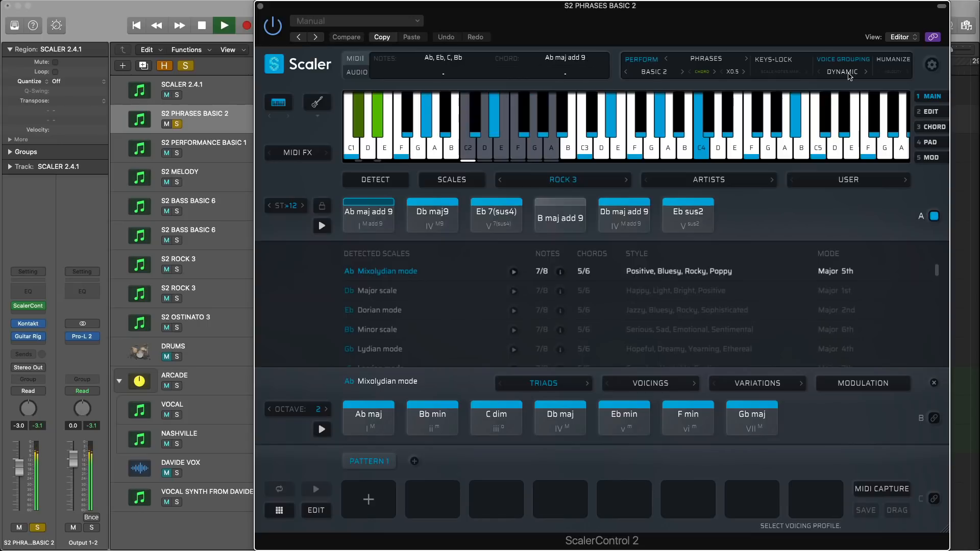
{"action": "left_click", "coordinate": [849, 72]}
{"action": "key", "text": "space"}
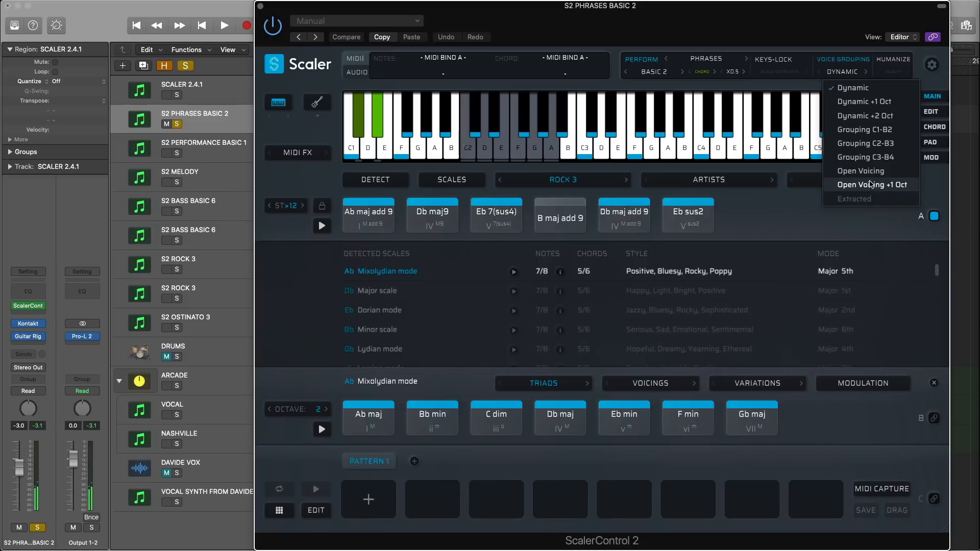
{"action": "left_click", "coordinate": [870, 172]}
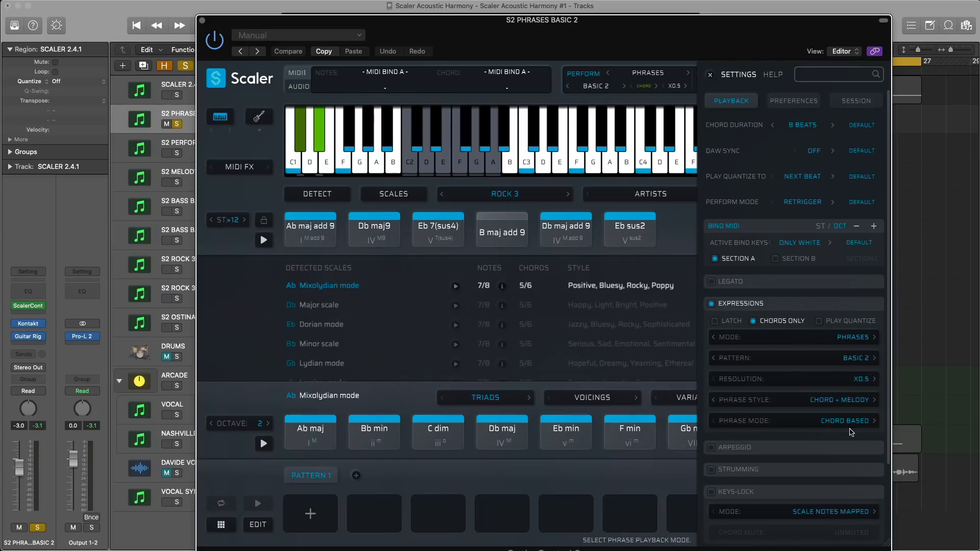
Step: Set the phrase style to Melody in the playback settings and solo SCALER 2.4.1 alongside S2 PHRASES BASIC 2
{"action": "left_click", "coordinate": [852, 404]}
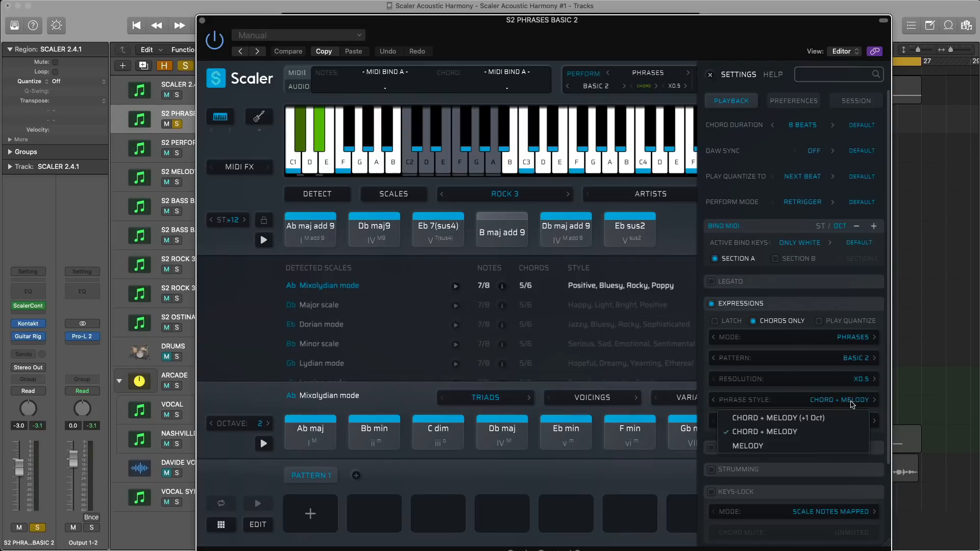
{"action": "left_click", "coordinate": [794, 445]}
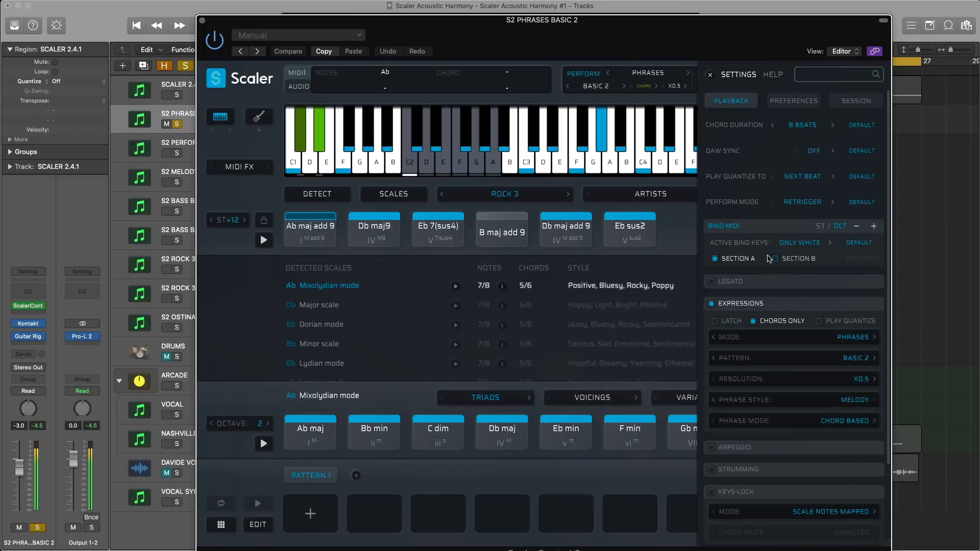
{"action": "left_click", "coordinate": [711, 75]}
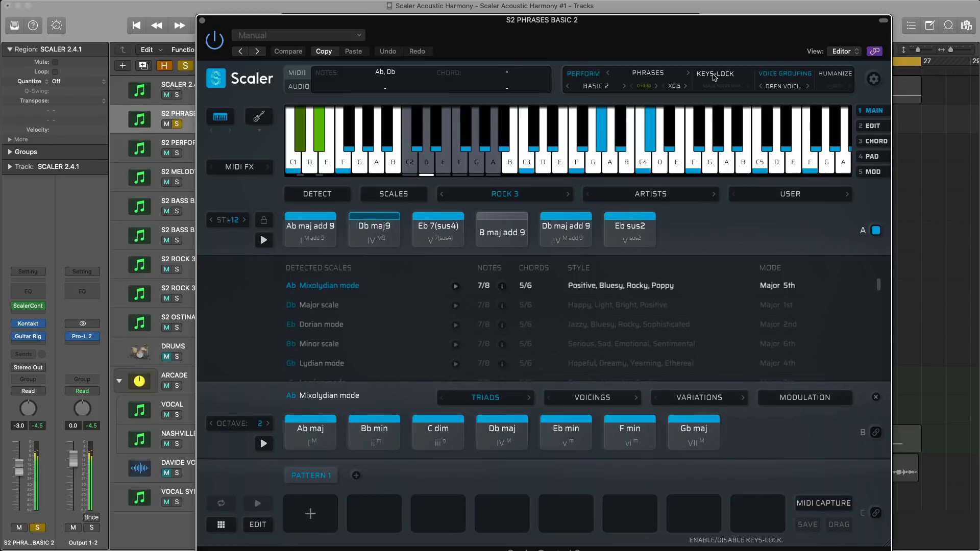
{"action": "left_click", "coordinate": [177, 95]}
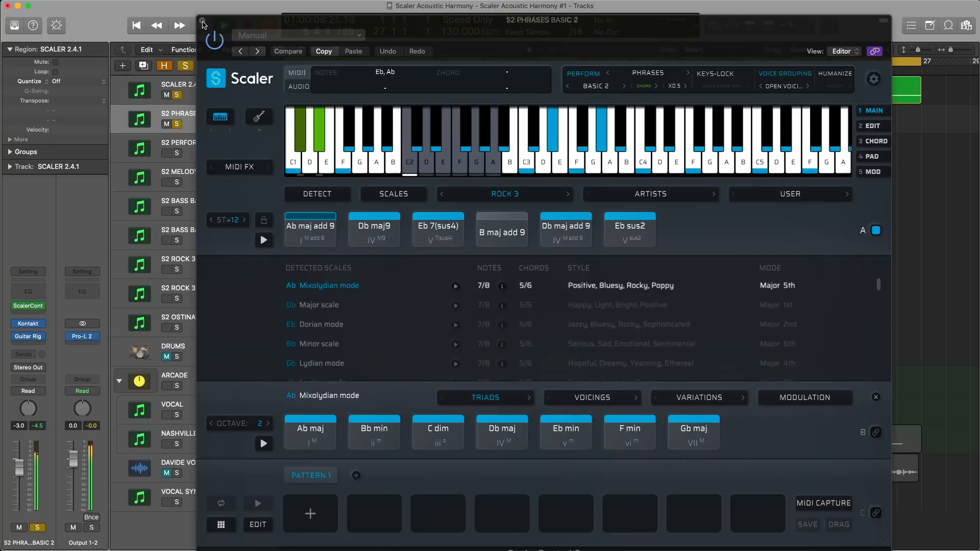
Step: Switch S2 PHRASES BASIC 2's voice grouping to another Open Voicing variant and close its ScalerControl 2 window
{"action": "left_click", "coordinate": [785, 86]}
{"action": "left_click", "coordinate": [804, 199]}
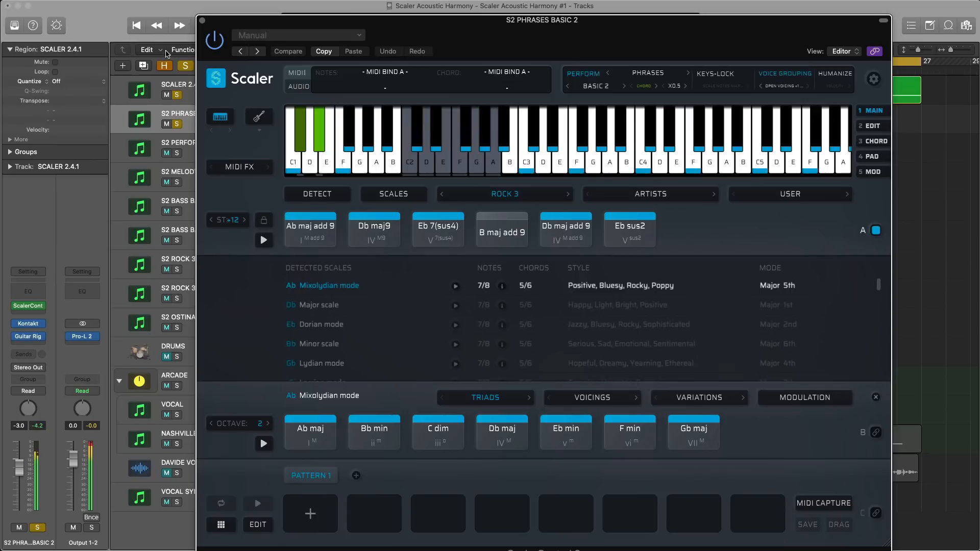
{"action": "left_click", "coordinate": [203, 21]}
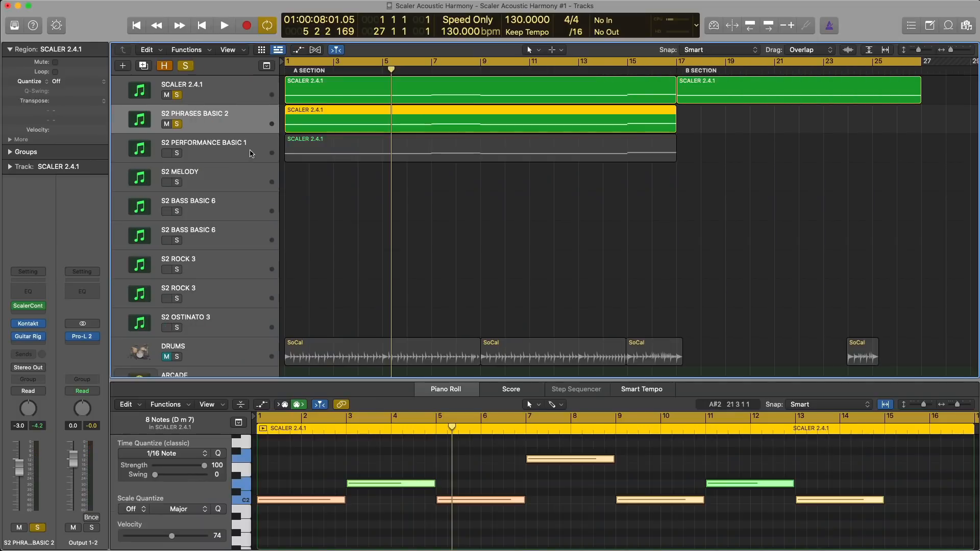
Step: Unmute and solo S2 PERFORMANCE BASIC 1 and open its ScalerControl 2 plug-in
{"action": "left_click", "coordinate": [171, 154]}
{"action": "left_click", "coordinate": [177, 153]}
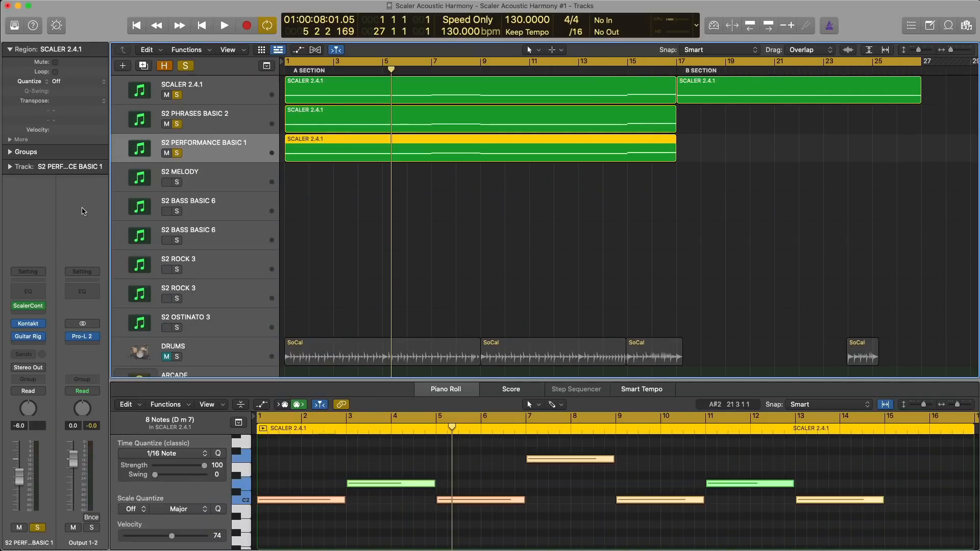
{"action": "left_click", "coordinate": [24, 307]}
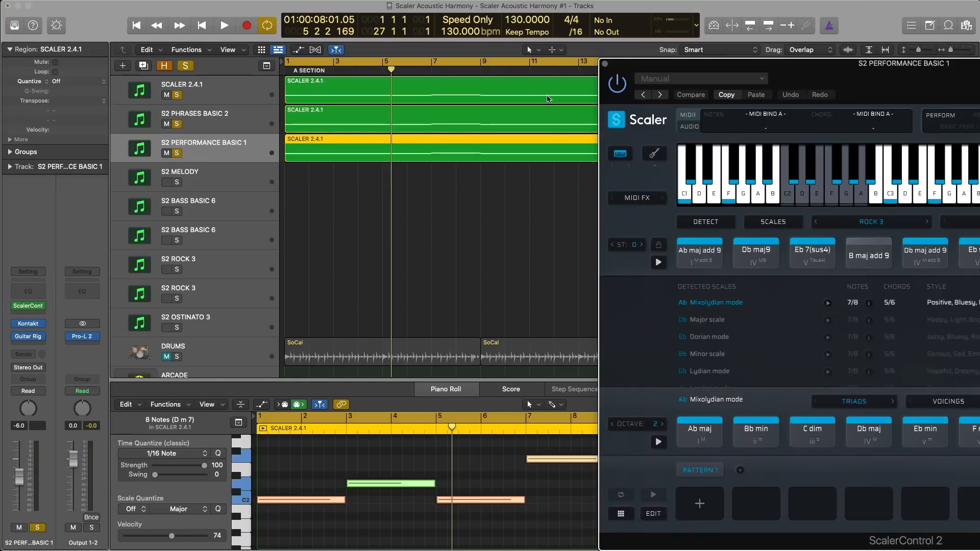
{"action": "left_click_drag", "start_coordinate": [618, 57], "coordinate": [601, 58]}
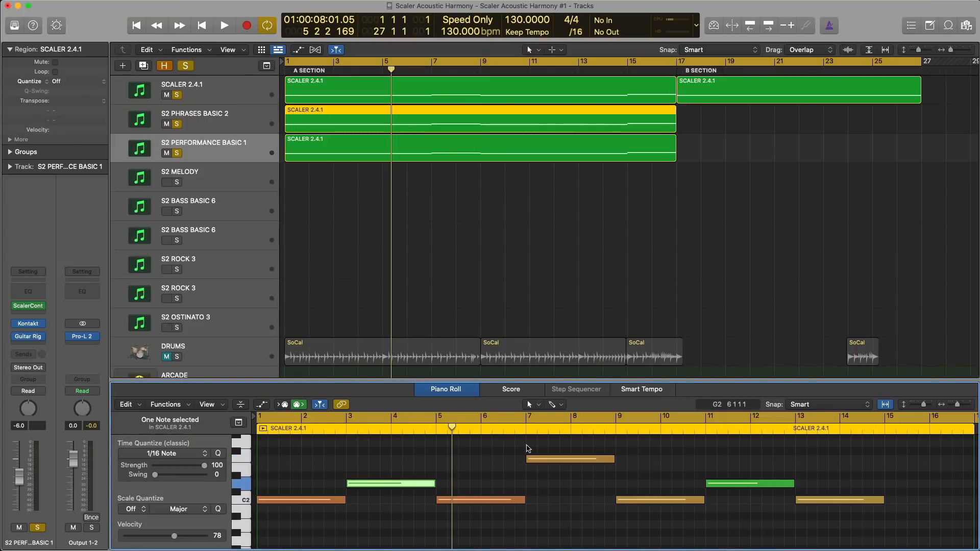
Step: Delete the notes starting at bars 3, 7 and 11 from the S2 PHRASES BASIC 2 region
{"action": "key", "text": "Delete"}
{"action": "key", "text": "Delete"}
{"action": "left_click", "coordinate": [750, 484]}
{"action": "key", "text": "Delete"}
{"action": "scroll", "coordinate": [755, 483], "scroll_direction": "right", "scroll_amount": 3}
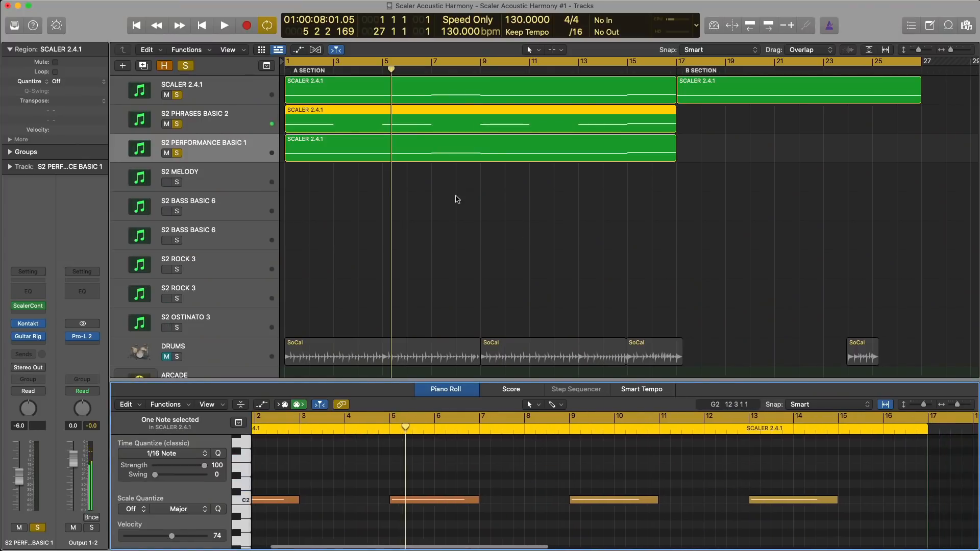
Step: Delete the notes starting at bars 1, 5, 9 and 13 from the S2 PERFORMANCE BASIC 1 region
{"action": "left_click", "coordinate": [430, 150]}
{"action": "scroll", "coordinate": [341, 437], "scroll_direction": "left", "scroll_amount": 3}
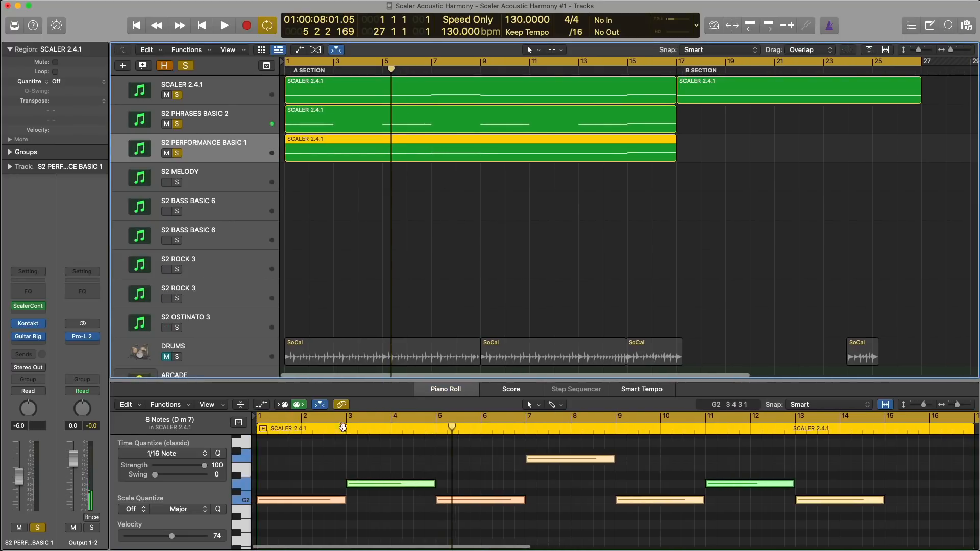
{"action": "left_click", "coordinate": [318, 501]}
{"action": "key", "text": "Delete"}
{"action": "left_click", "coordinate": [467, 500]}
{"action": "key", "text": "Delete"}
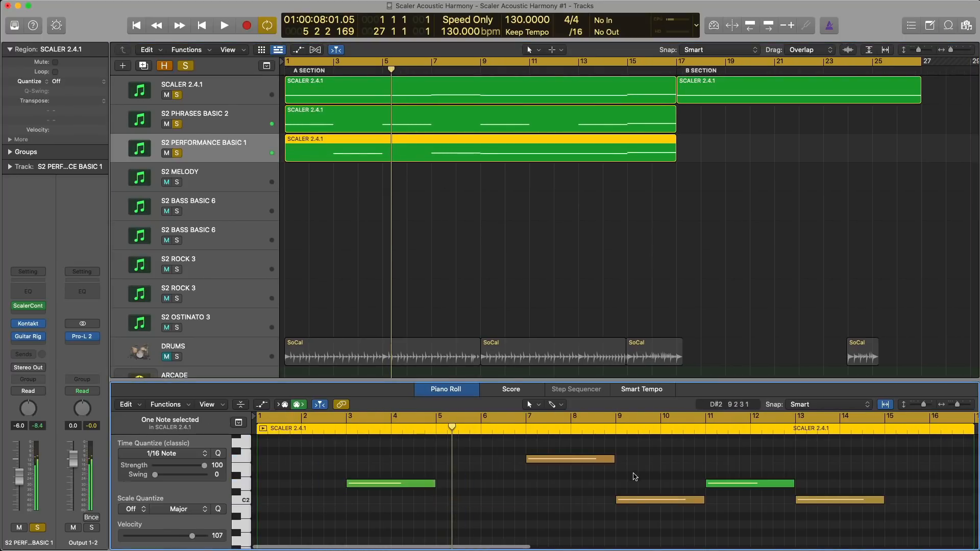
{"action": "key", "text": "Delete"}
{"action": "left_click", "coordinate": [850, 500]}
{"action": "key", "text": "Delete"}
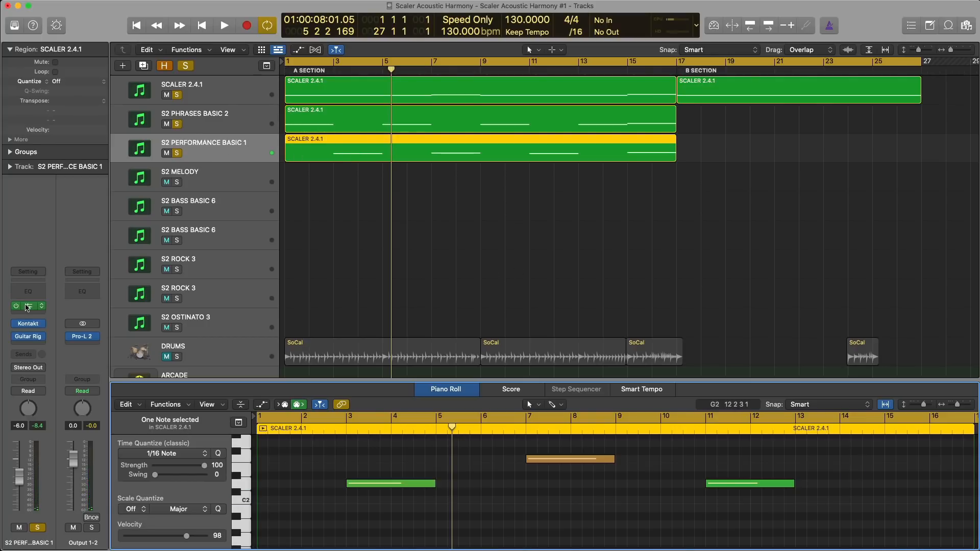
Step: Enlarge S2 PERFORMANCE BASIC 1's ScalerControl 2 window, set the Perform mode to Performances and close the plug-in
{"action": "left_click", "coordinate": [28, 306]}
{"action": "double_click", "coordinate": [615, 179]}
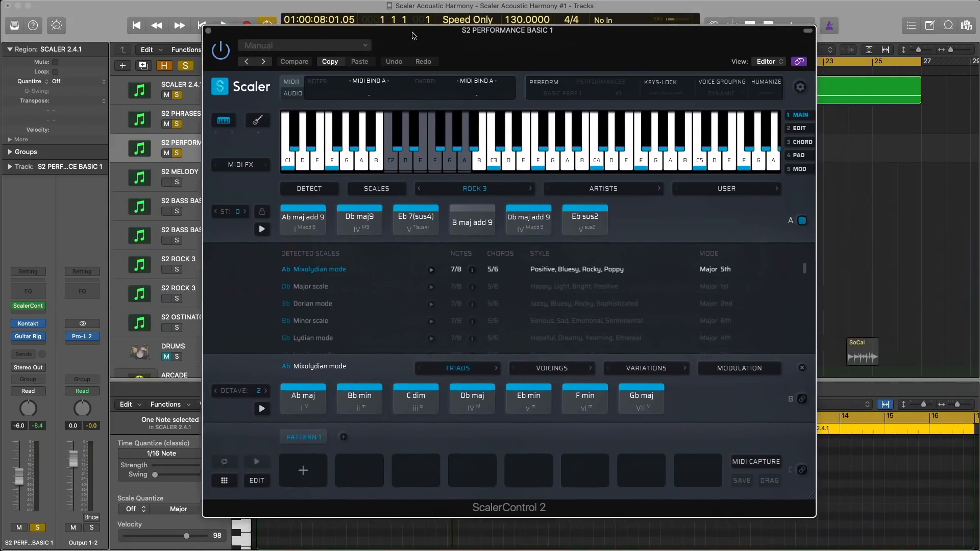
{"action": "left_click_drag", "start_coordinate": [804, 490], "coordinate": [858, 527]}
{"action": "left_click", "coordinate": [631, 77]}
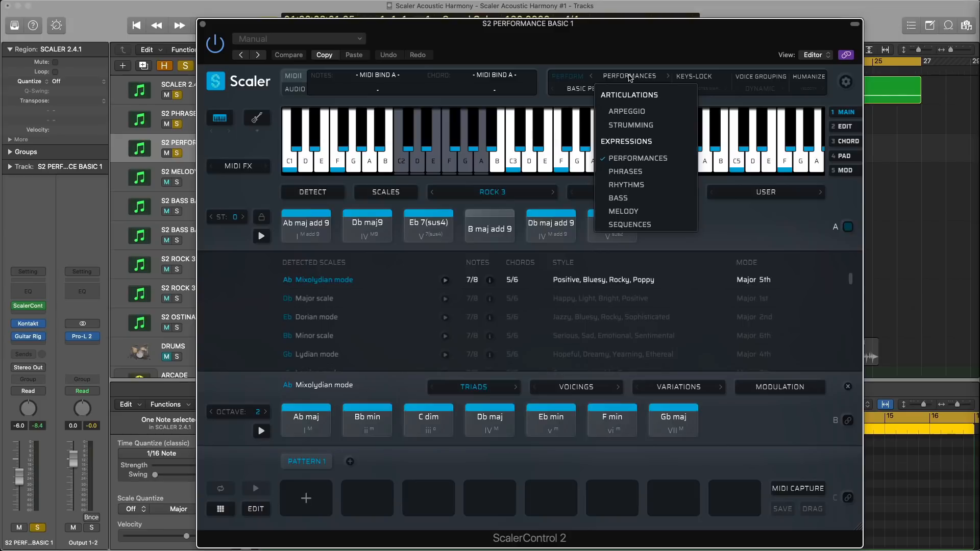
{"action": "left_click", "coordinate": [617, 158]}
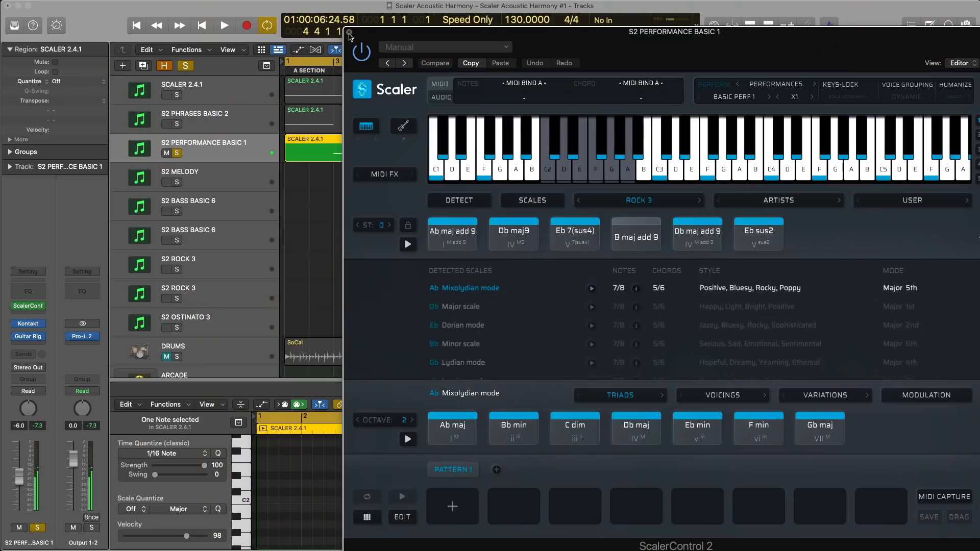
{"action": "left_click", "coordinate": [350, 33]}
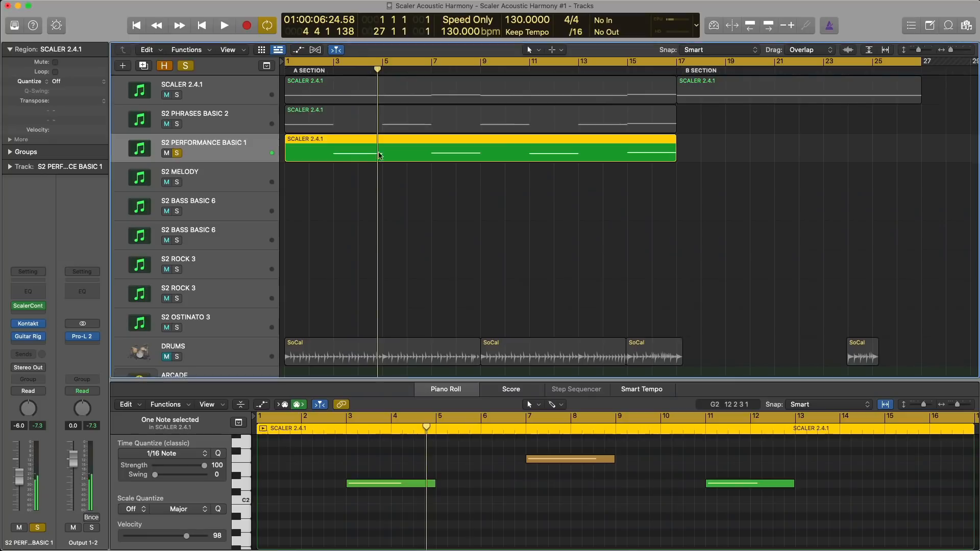
Step: Solo S2 PHRASES BASIC 2 alongside S2 PERFORMANCE BASIC 1 and play the two alternating tracks from the start
{"action": "left_click", "coordinate": [177, 124]}
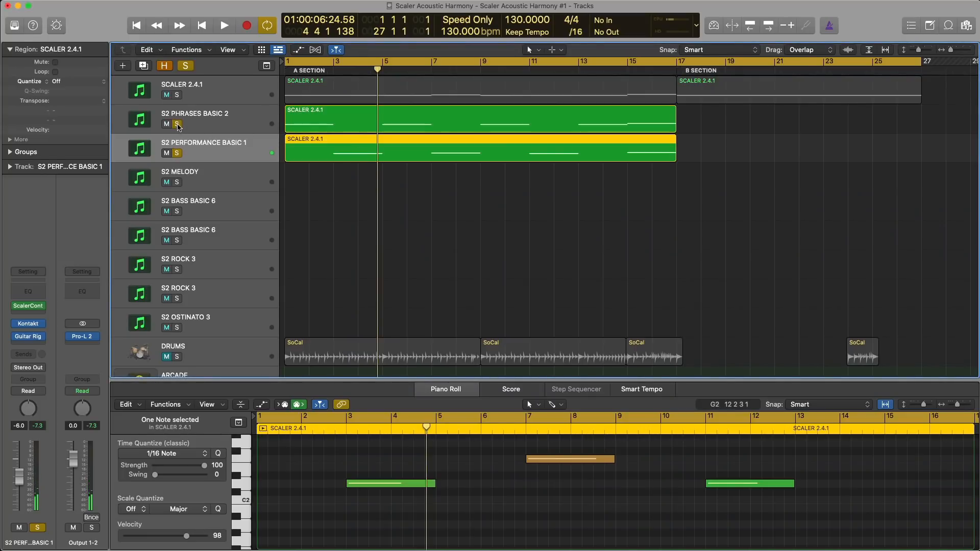
{"action": "key", "text": "space"}
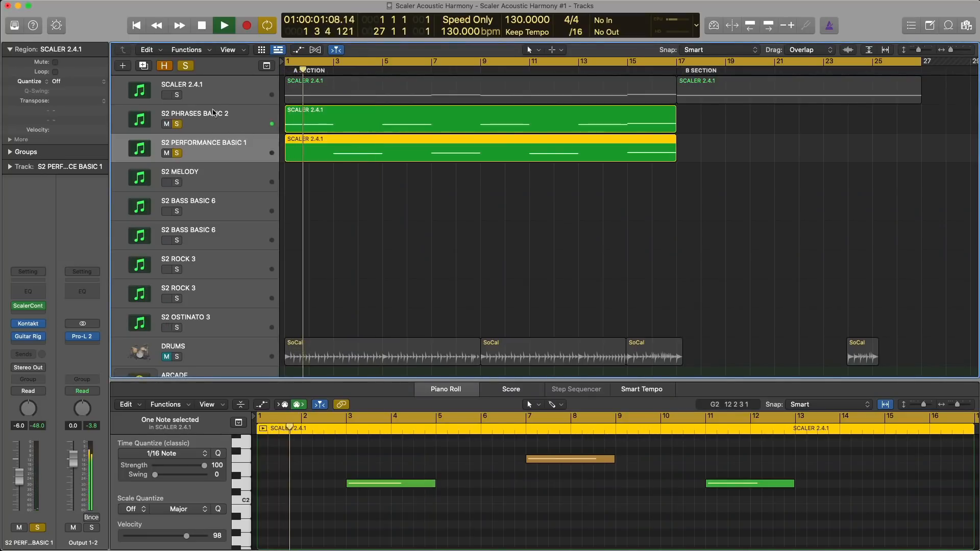
{"action": "left_click", "coordinate": [228, 115]}
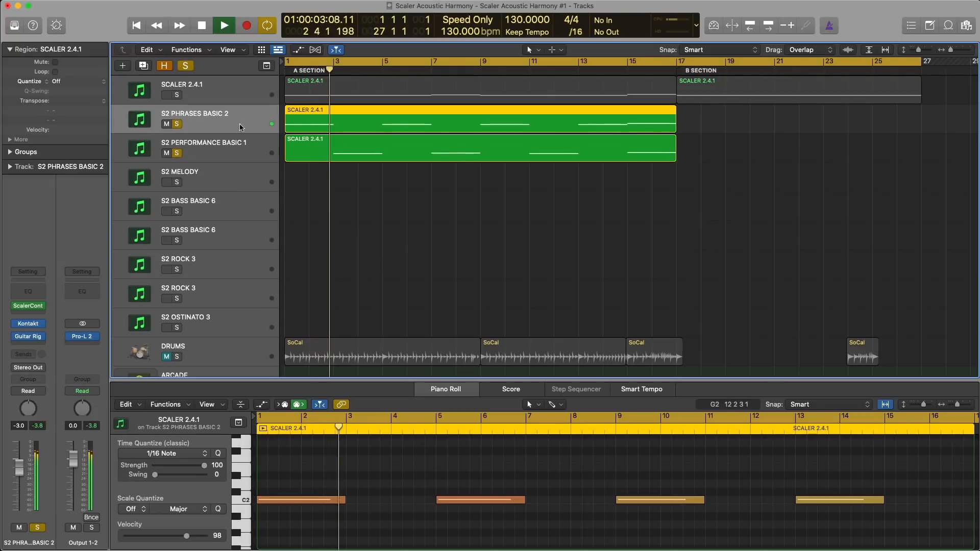
{"action": "key", "text": "space"}
Step: Compare the ScalerControl 2 windows of both soloed tracks during playback and solo SCALER 2.4.1 as well
{"action": "left_click", "coordinate": [28, 307]}
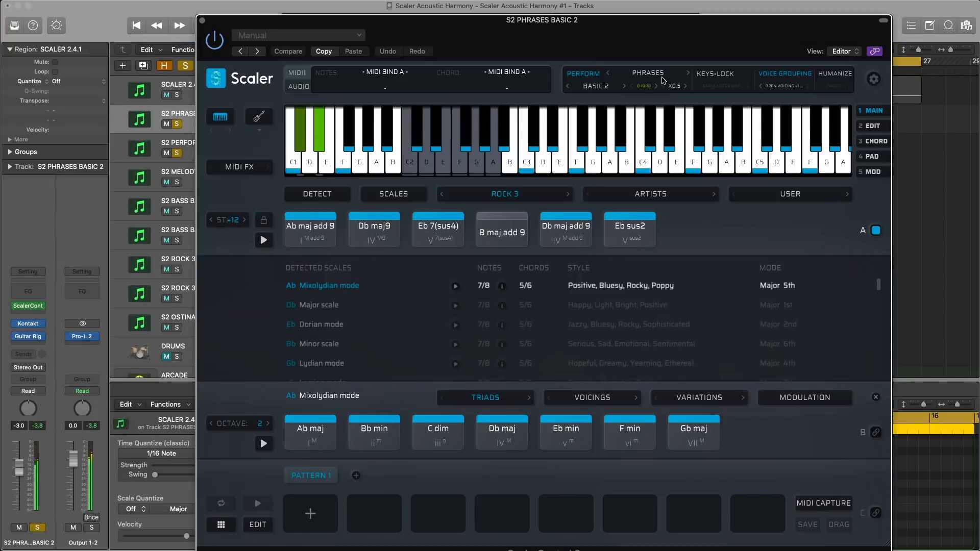
{"action": "key", "text": "space"}
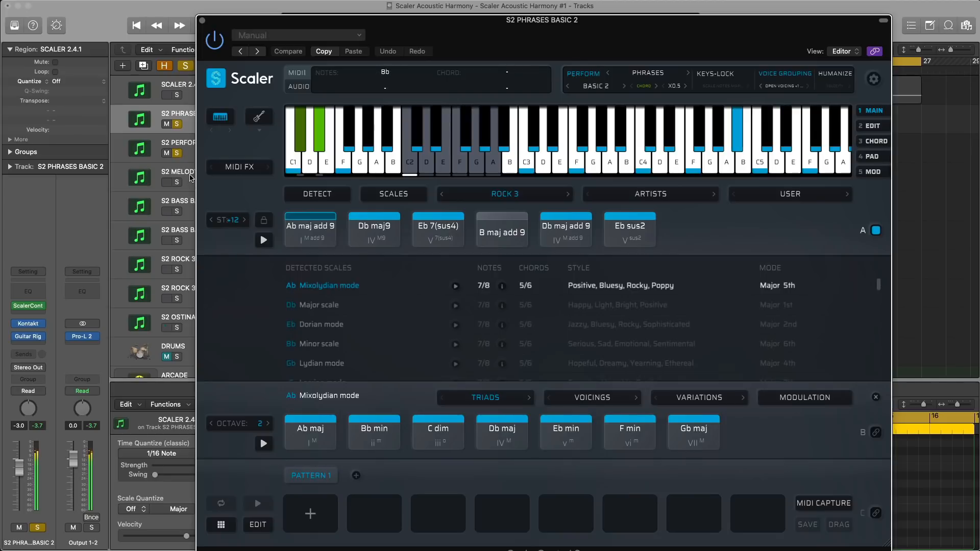
{"action": "left_click", "coordinate": [187, 149]}
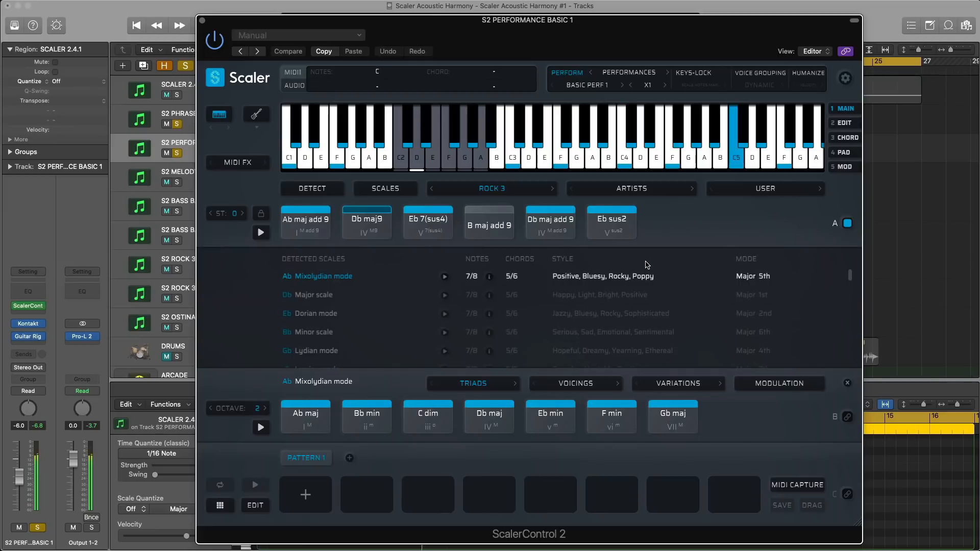
{"action": "key", "text": "Up"}
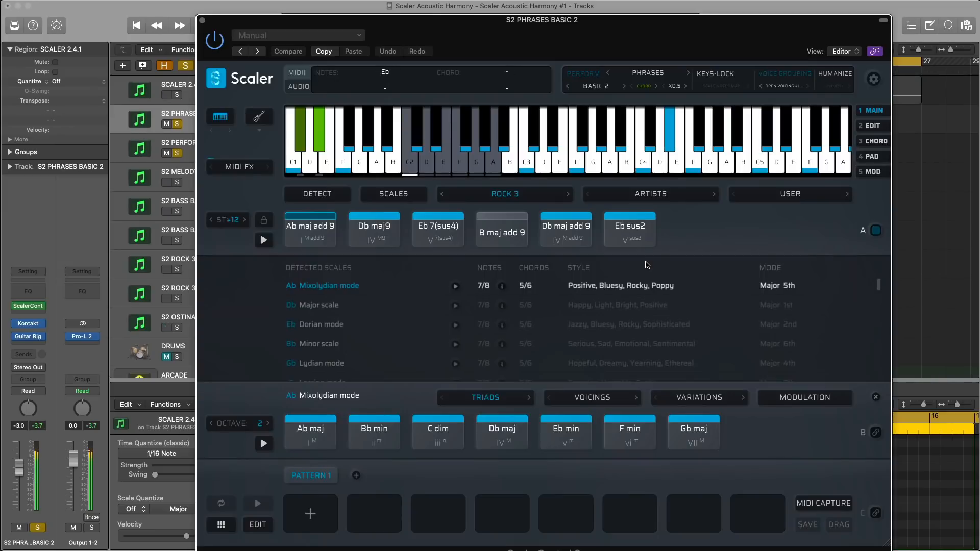
{"action": "key", "text": "Down"}
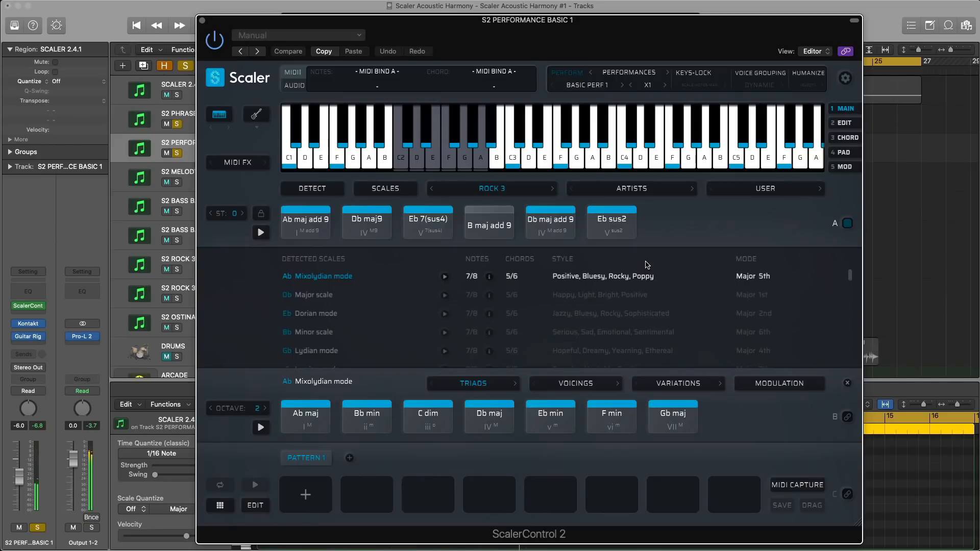
{"action": "left_click", "coordinate": [202, 20]}
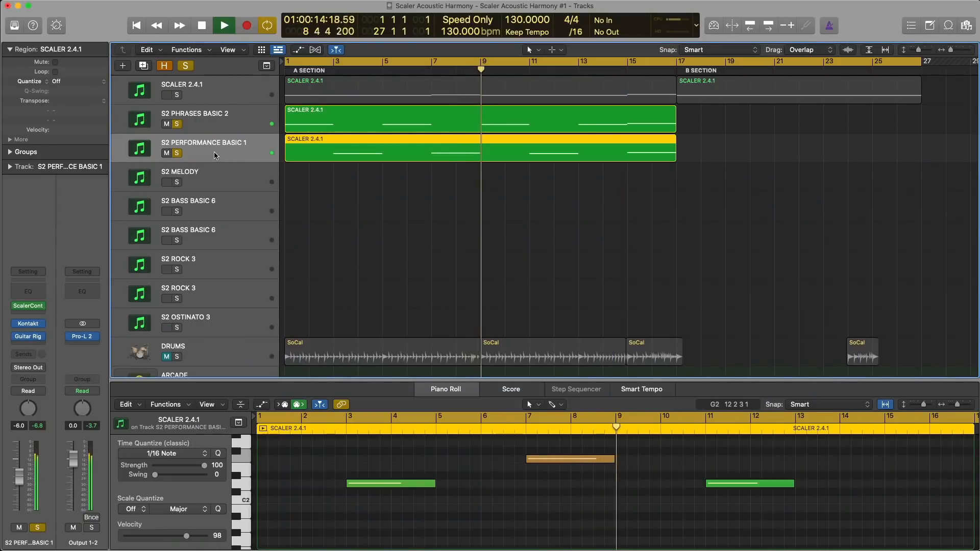
{"action": "key", "text": "space"}
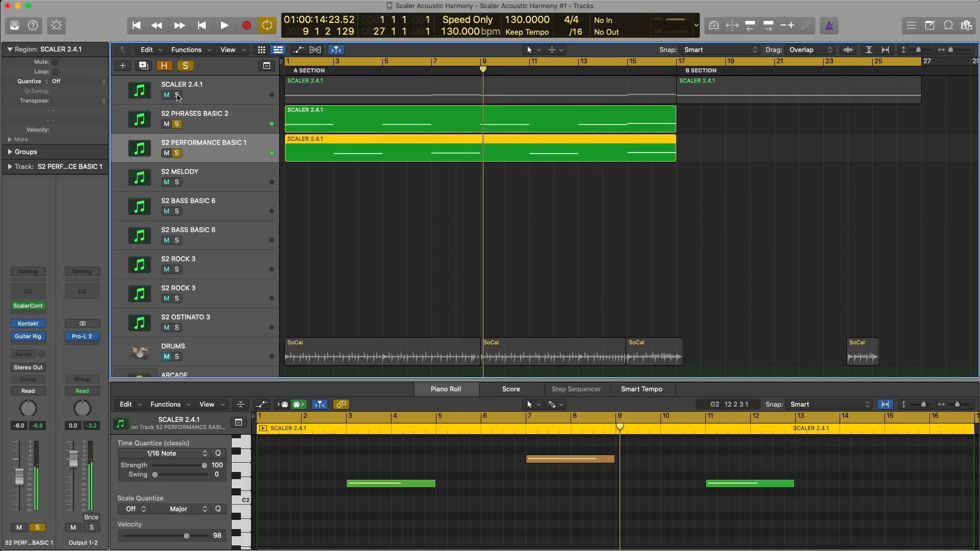
{"action": "left_click", "coordinate": [177, 95]}
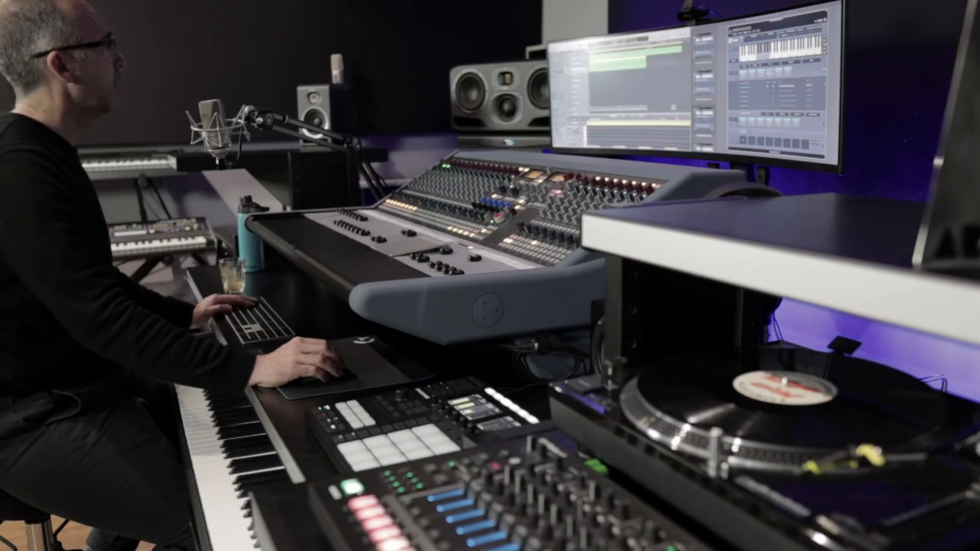
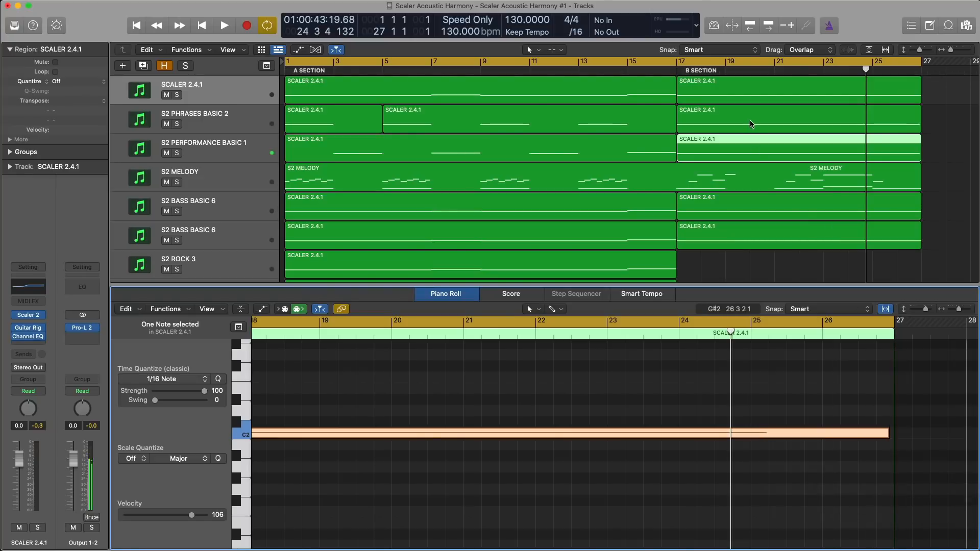
Step: Review the plug-ins and regions of SCALER 2.4.1, S2 PHRASES BASIC 2 and S2 PERFORMANCE BASIC 1 track by track
{"action": "left_click", "coordinate": [233, 123]}
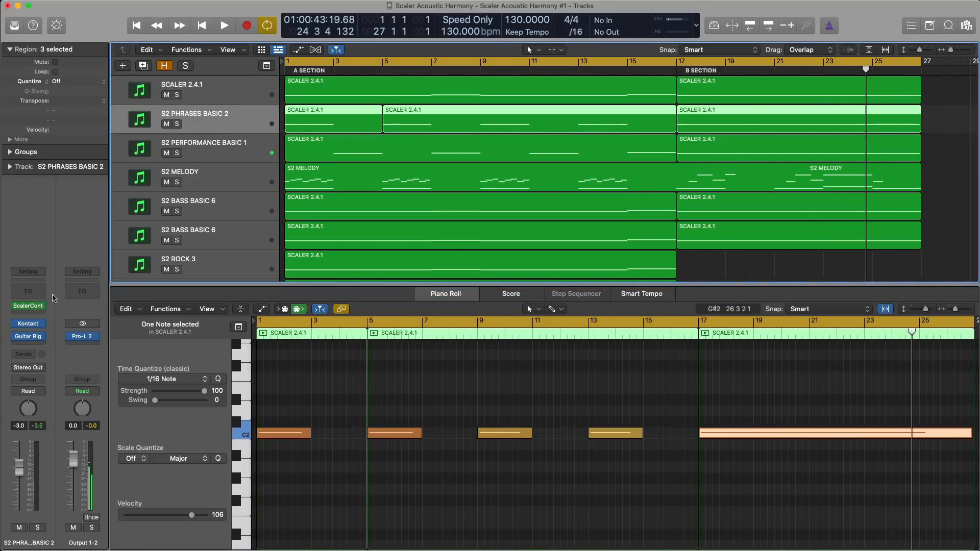
{"action": "left_click", "coordinate": [30, 306]}
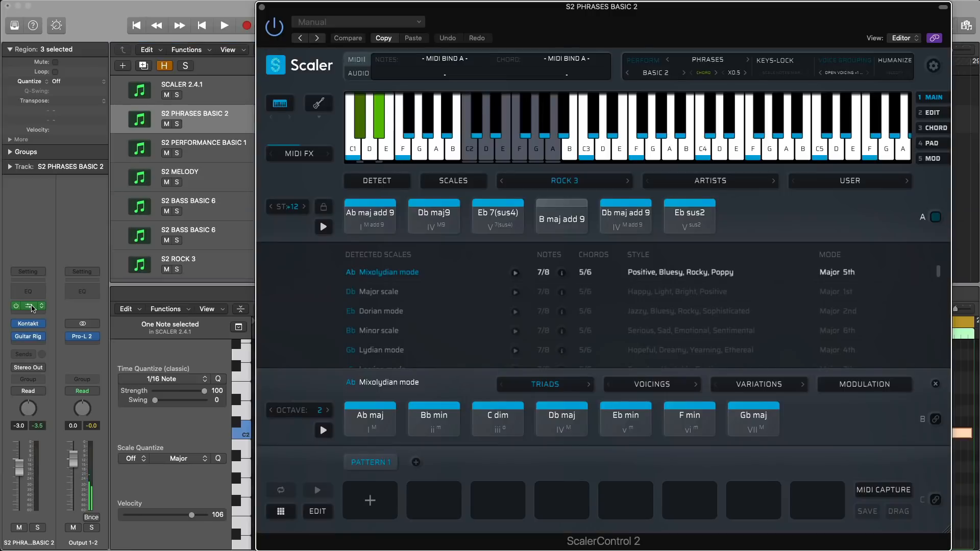
{"action": "key", "text": "Down"}
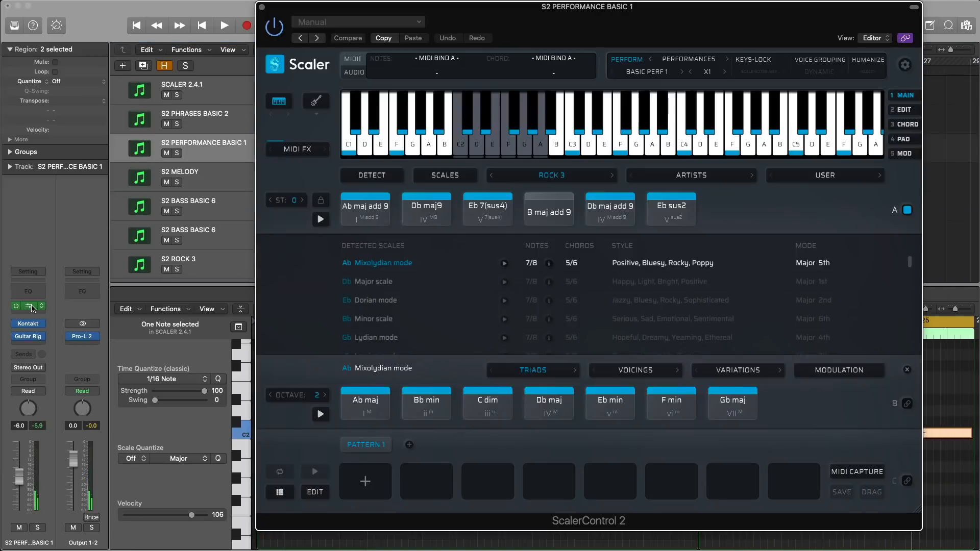
{"action": "key", "text": "Up"}
{"action": "key", "text": "Up"}
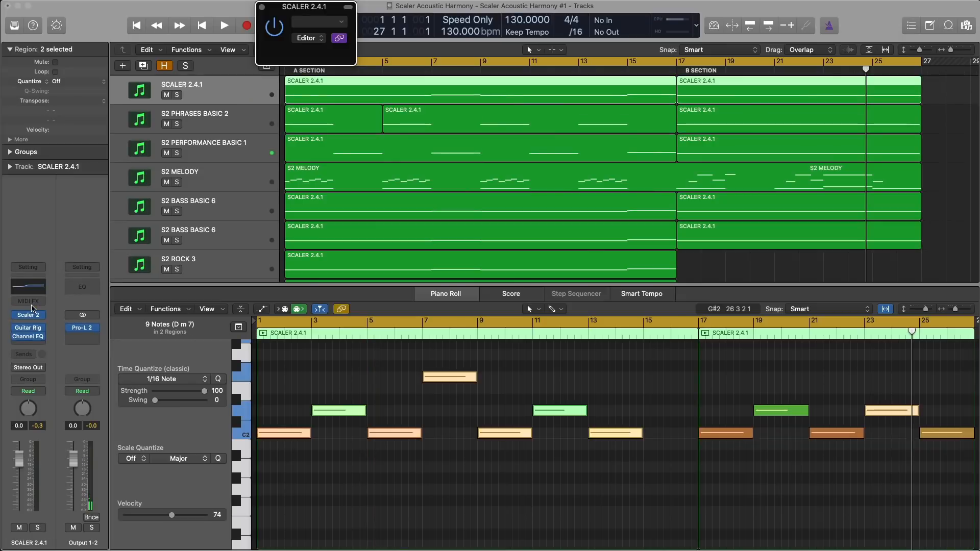
{"action": "key", "text": "Down"}
{"action": "key", "text": "Down"}
{"action": "key", "text": "Down"}
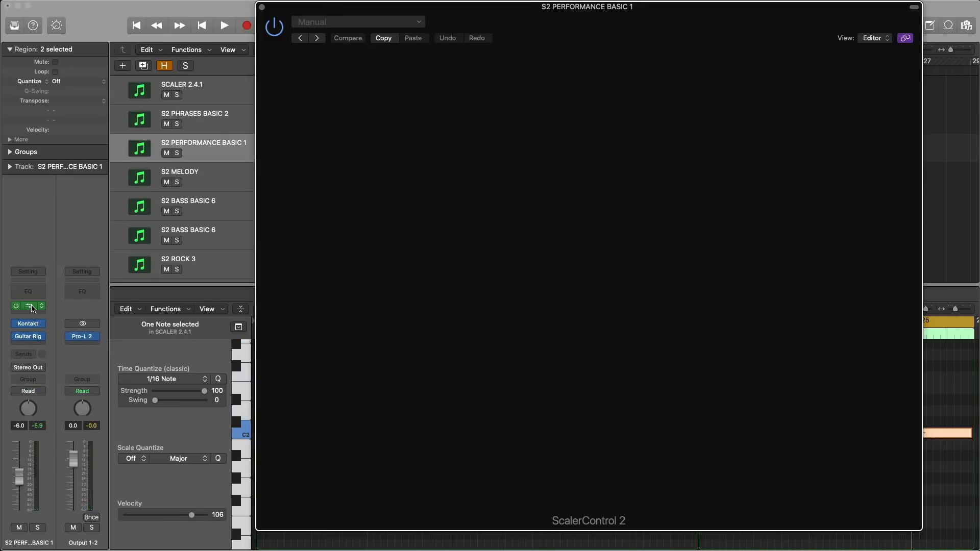
{"action": "key", "text": "Up"}
{"action": "key", "text": "Up"}
{"action": "key", "text": "Up"}
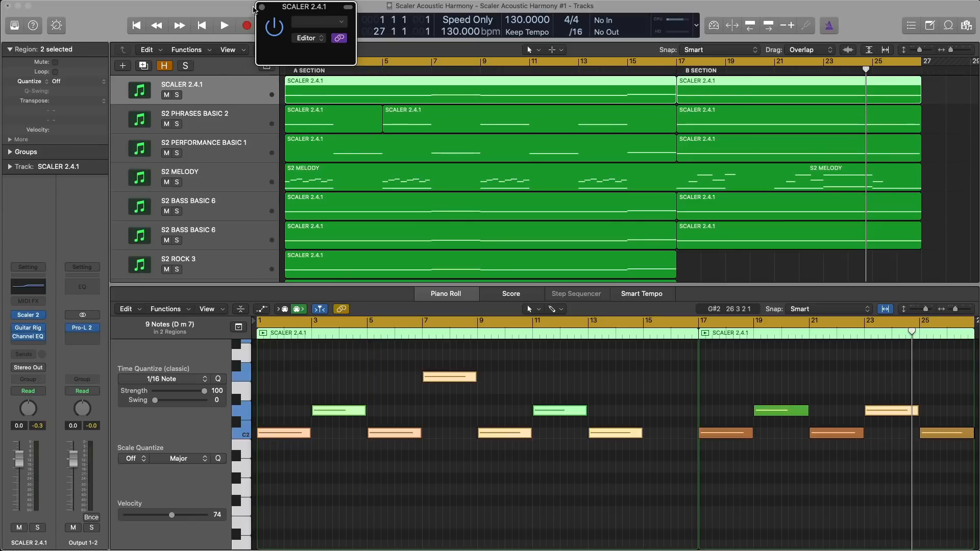
{"action": "left_click", "coordinate": [261, 7]}
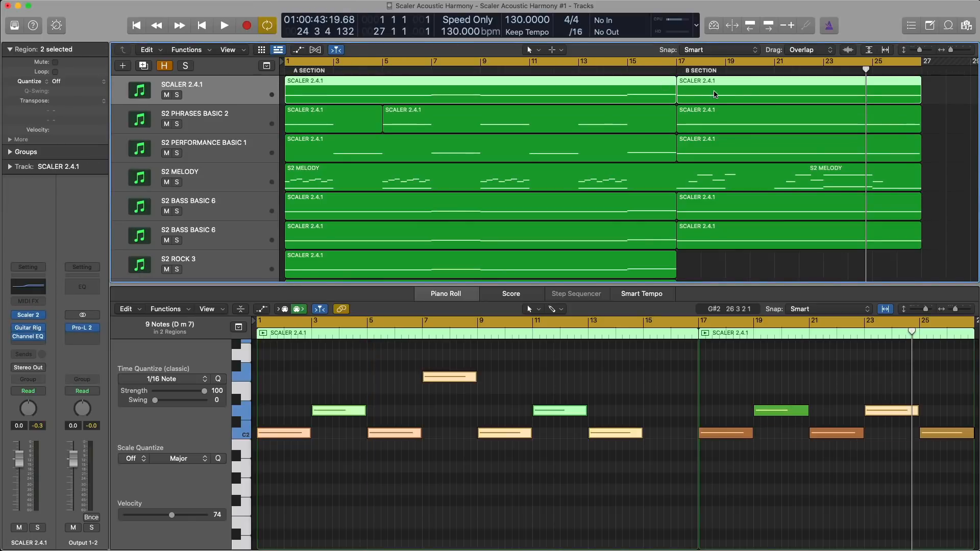
Step: Select the S2 PHRASES BASIC 2 region in the B section and play the arrangement
{"action": "left_click", "coordinate": [720, 117]}
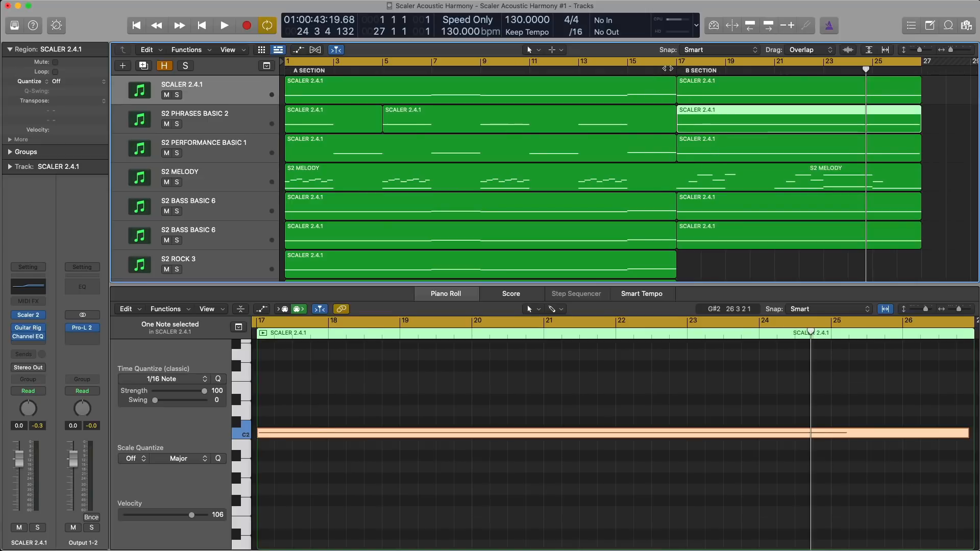
{"action": "key", "text": "space"}
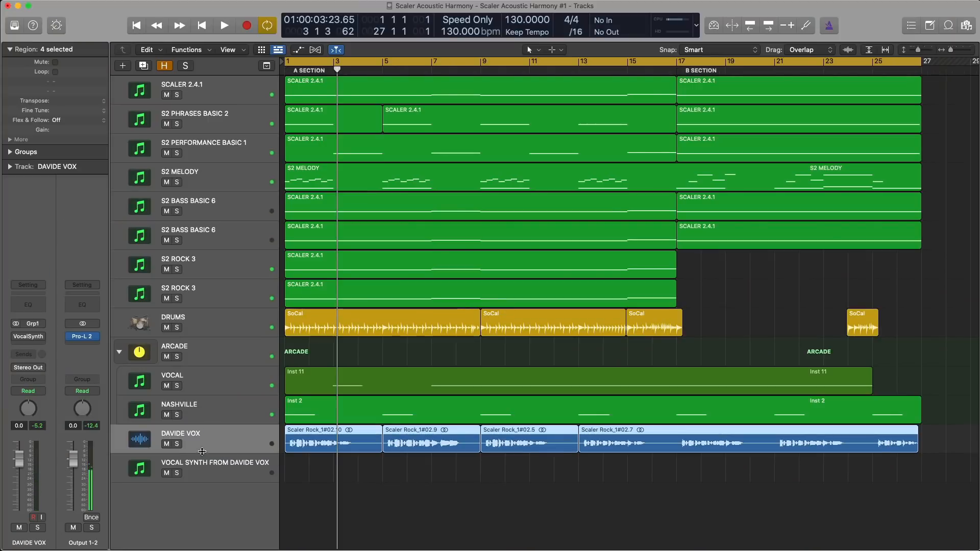
Step: Mute the recorded vocal audio track and inspect the VocalSynth instrument on the vocal synth track
{"action": "left_click", "coordinate": [166, 444]}
{"action": "left_click", "coordinate": [216, 473]}
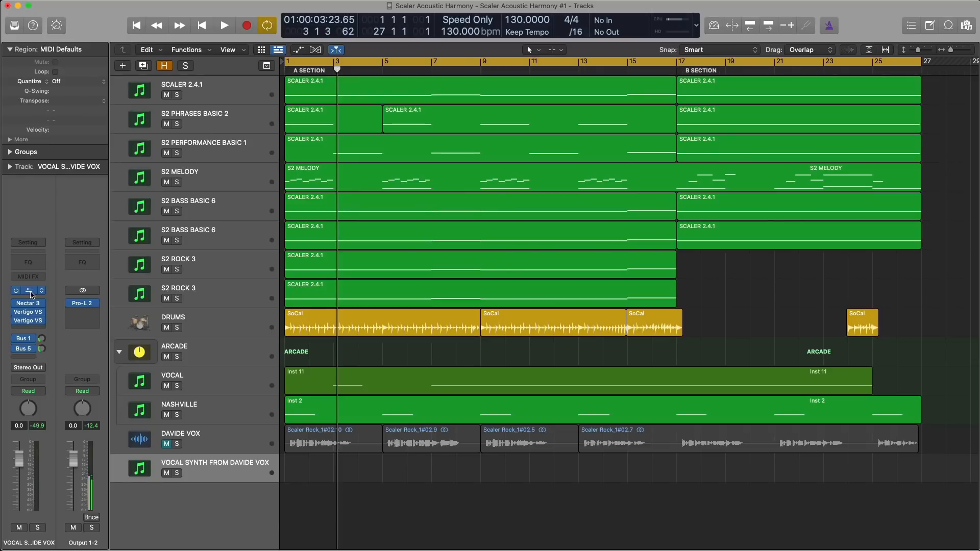
{"action": "left_click", "coordinate": [31, 291]}
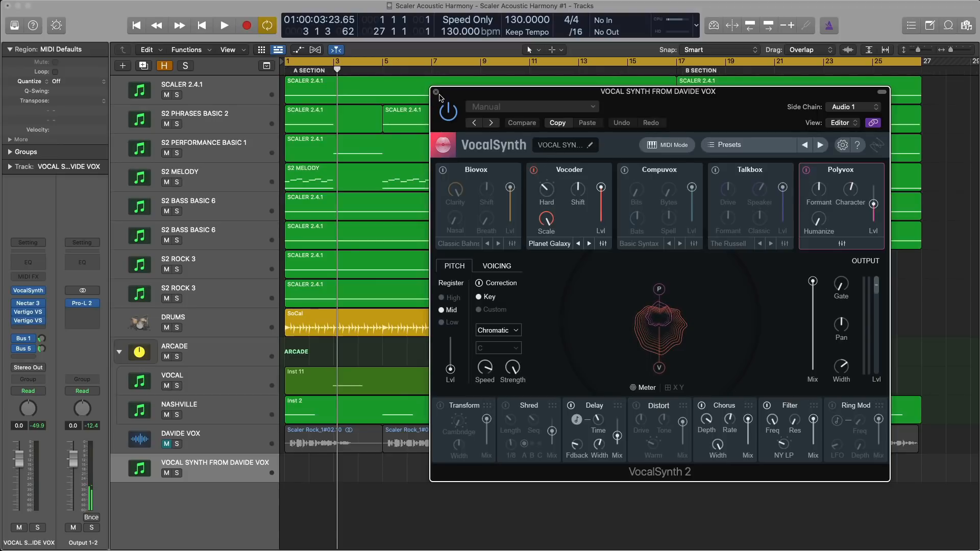
{"action": "left_click", "coordinate": [436, 92]}
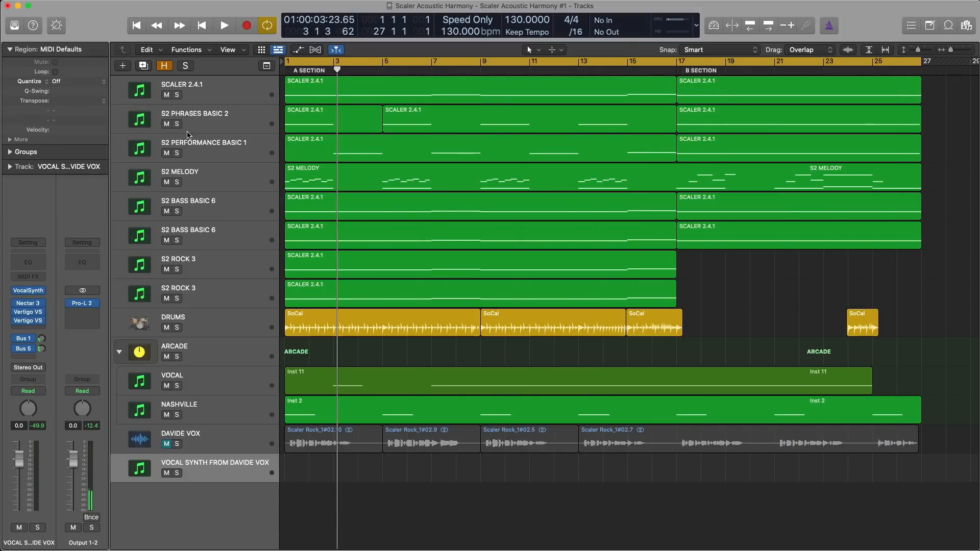
Step: Solo SCALER 2.4.1 and record the arrangement's playback with MIDI Capture in its Scaler 2 window
{"action": "left_click", "coordinate": [177, 95]}
{"action": "left_click", "coordinate": [214, 91]}
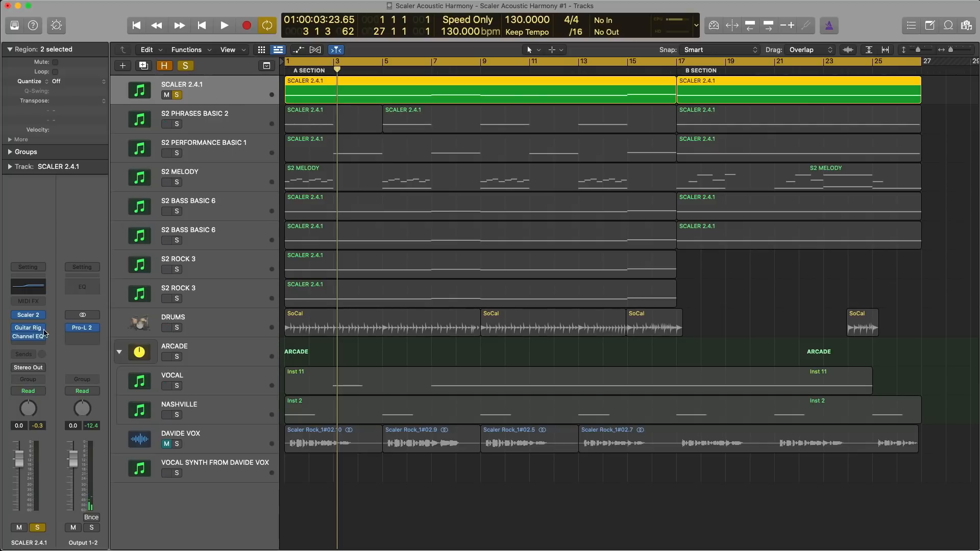
{"action": "left_click", "coordinate": [27, 317]}
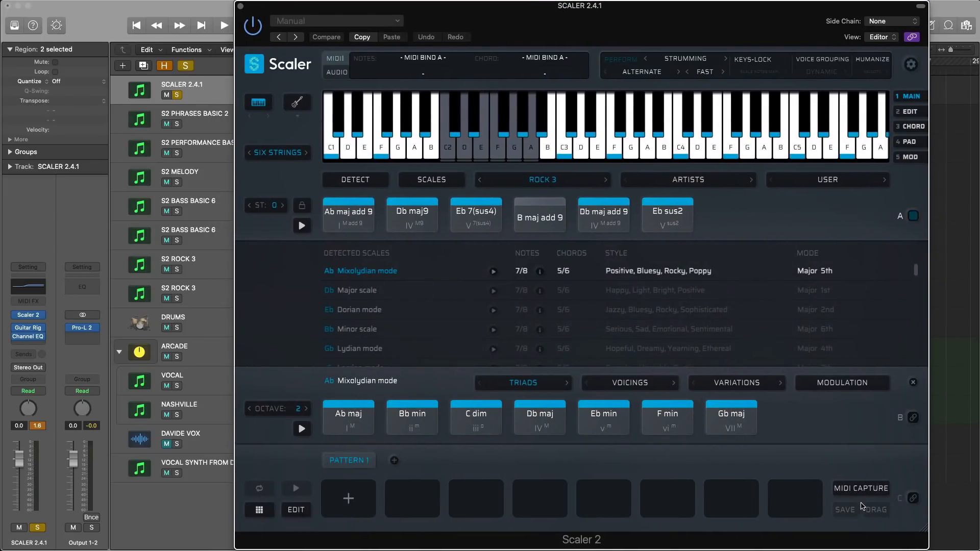
{"action": "left_click", "coordinate": [861, 489]}
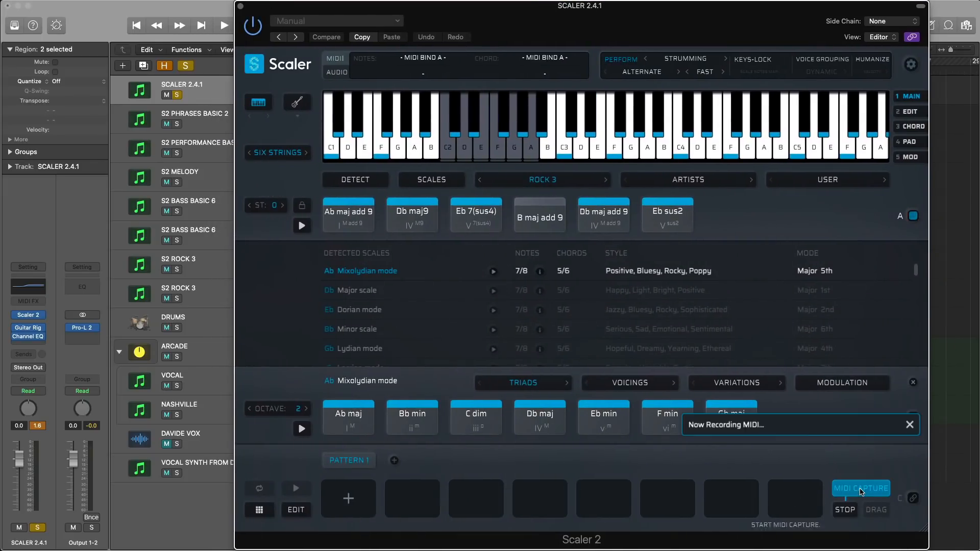
{"action": "key", "text": "space"}
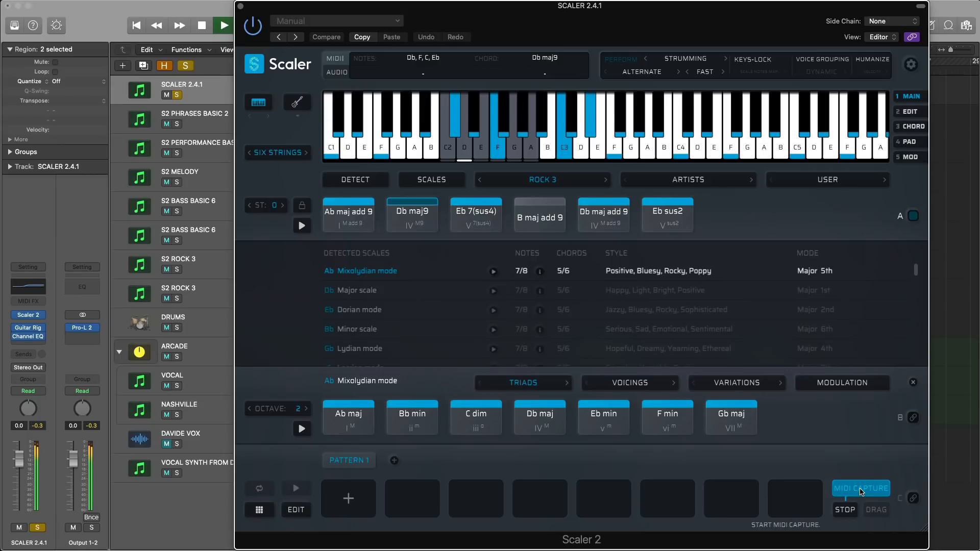
{"action": "mouse_move", "coordinate": [749, 19]}
{"action": "left_mouse_down"}
{"action": "mouse_move", "coordinate": [720, 185]}
{"action": "mouse_move", "coordinate": [761, 70]}
{"action": "mouse_move", "coordinate": [766, 21]}
{"action": "left_mouse_up"}
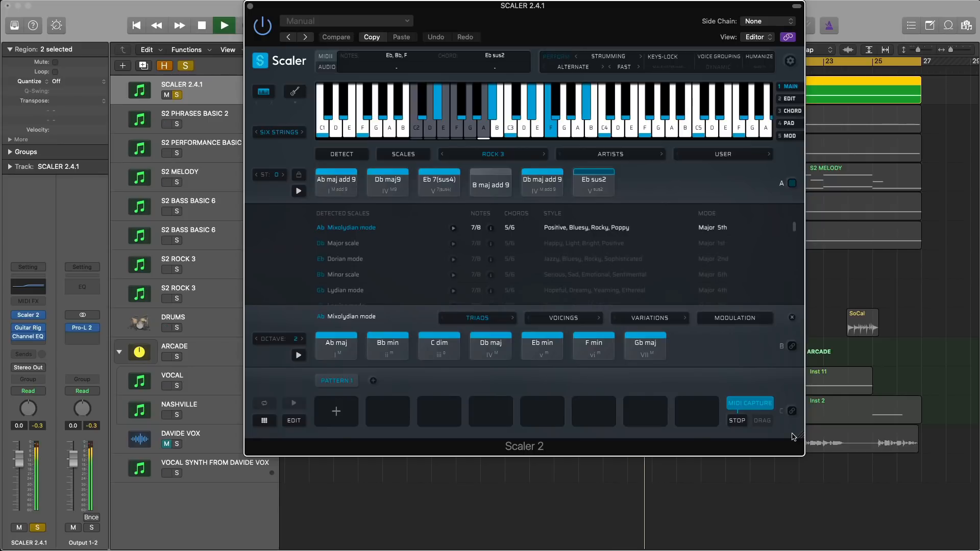
{"action": "left_click_drag", "start_coordinate": [646, 17], "coordinate": [491, 20]}
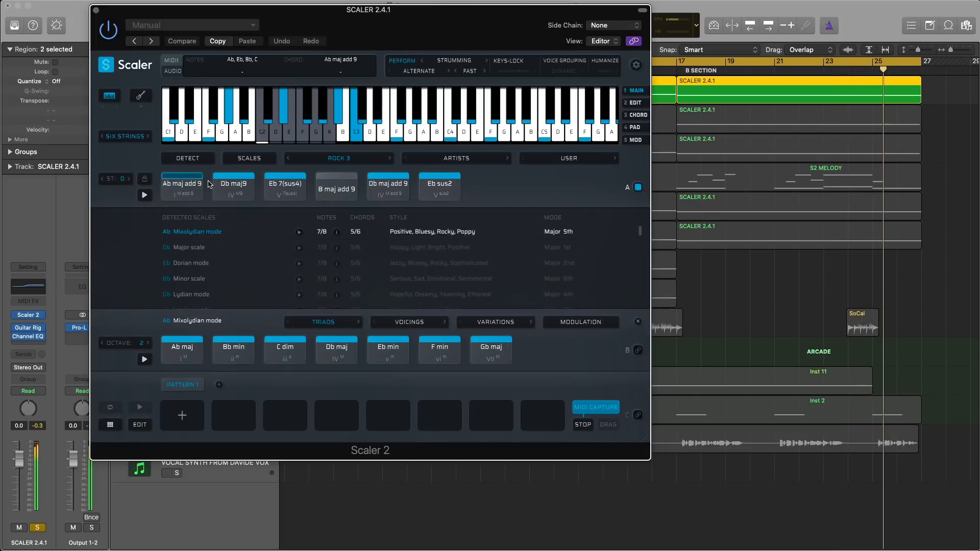
{"action": "left_click", "coordinate": [583, 425]}
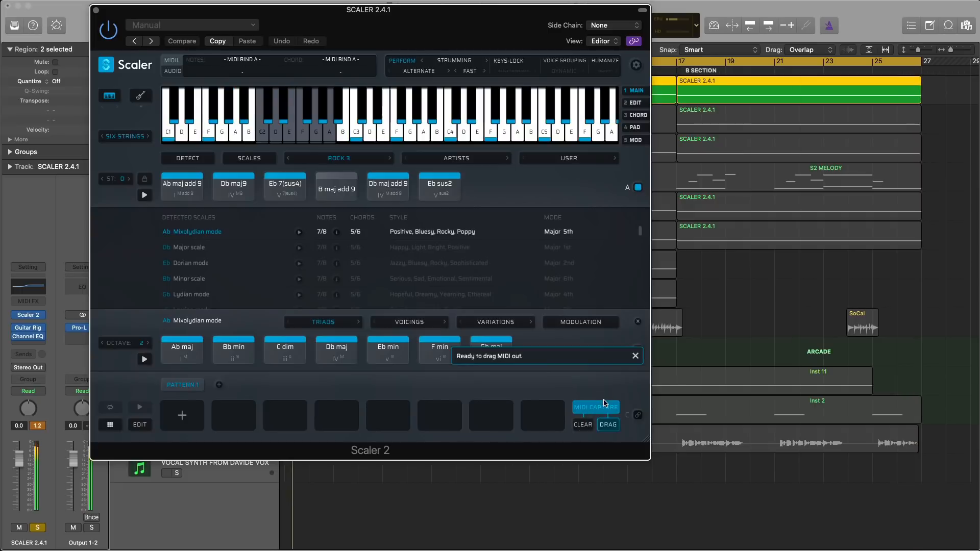
Step: Place the captured MIDI at bar 1 of the vocal synth track, then clear the capture and unsolo SCALER 2.4.1
{"action": "left_click_drag", "start_coordinate": [608, 426], "coordinate": [287, 475]}
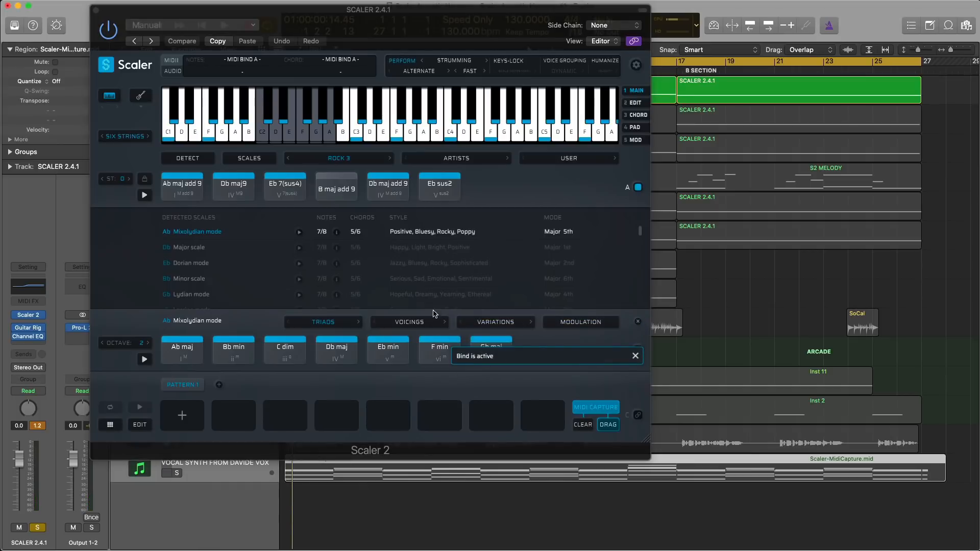
{"action": "left_click", "coordinate": [585, 426]}
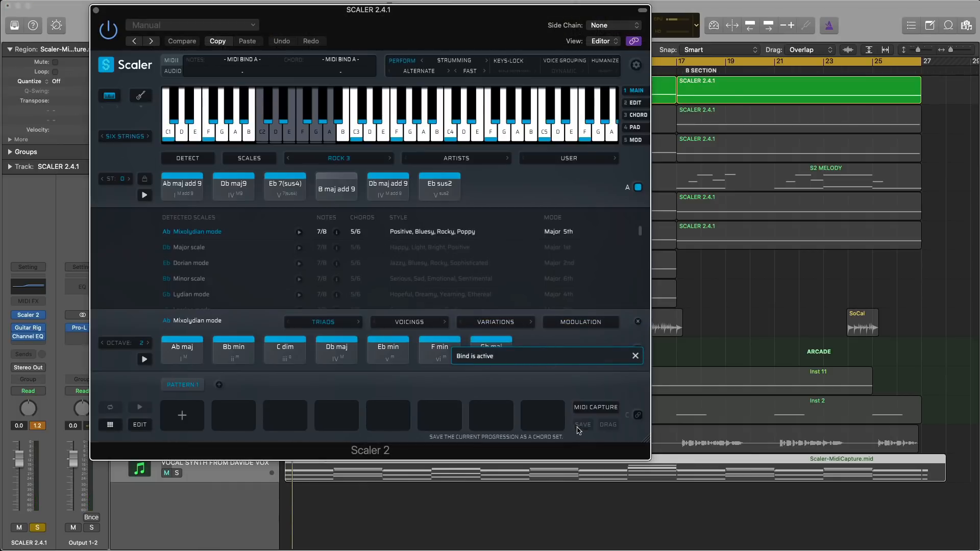
{"action": "left_click", "coordinate": [95, 10]}
{"action": "left_click", "coordinate": [177, 95]}
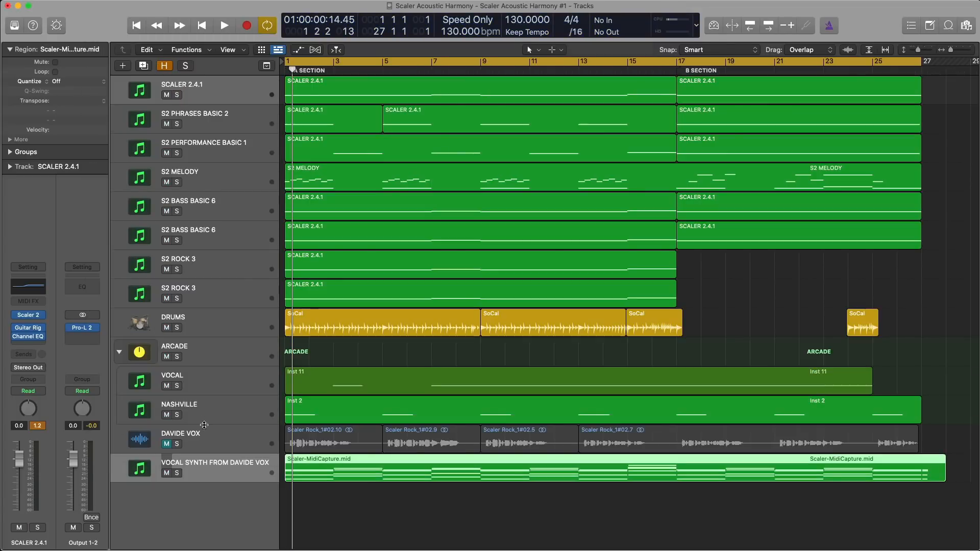
Step: Solo the vocal synth track, keep the recorded vocal muted, and play the captured chords through the synth
{"action": "left_click", "coordinate": [176, 473]}
{"action": "left_click", "coordinate": [177, 444]}
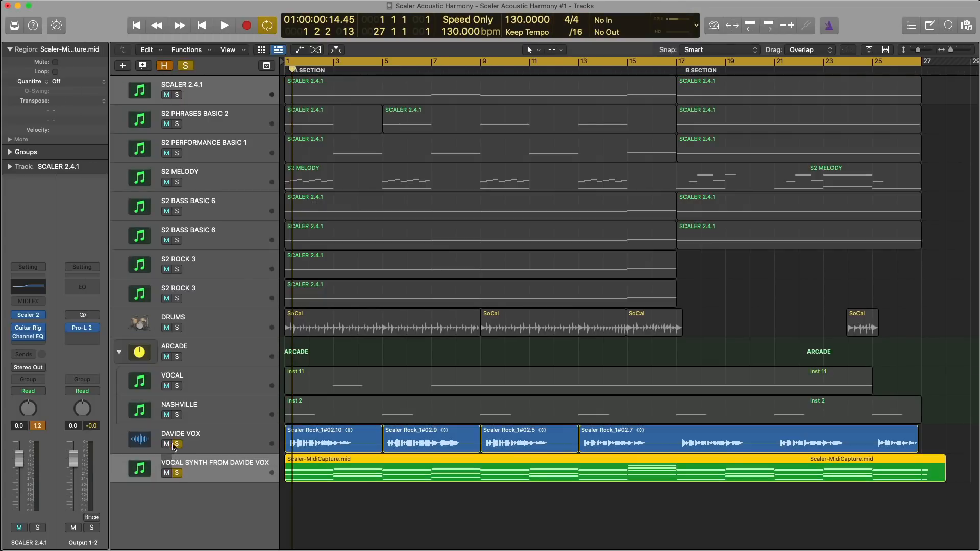
{"action": "key", "text": "space"}
{"action": "left_click", "coordinate": [168, 444]}
{"action": "key", "text": "space"}
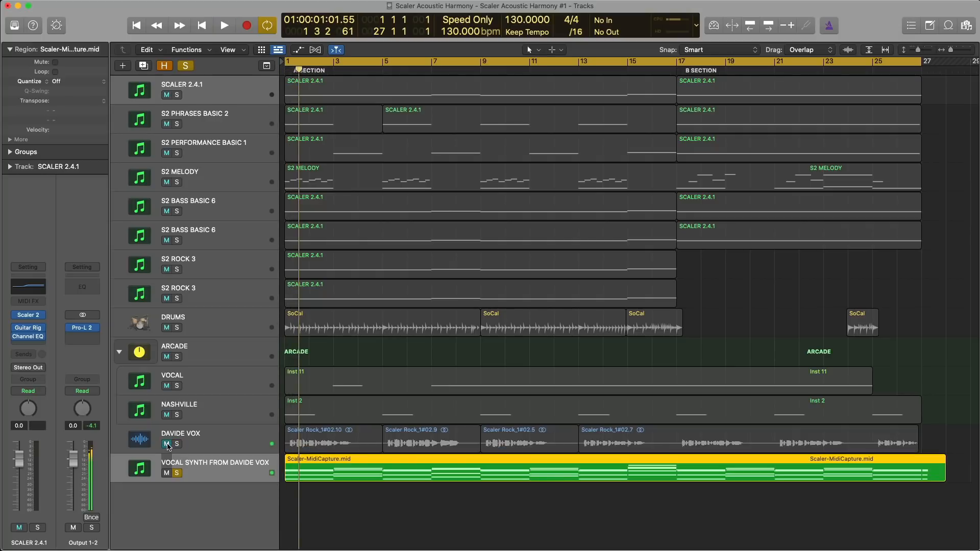
{"action": "key", "text": "space"}
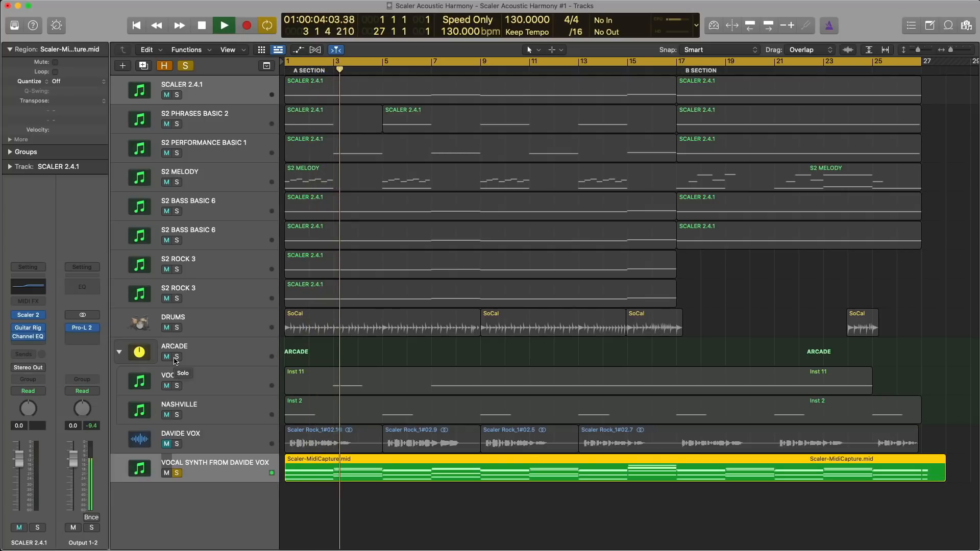
{"action": "key", "text": "space"}
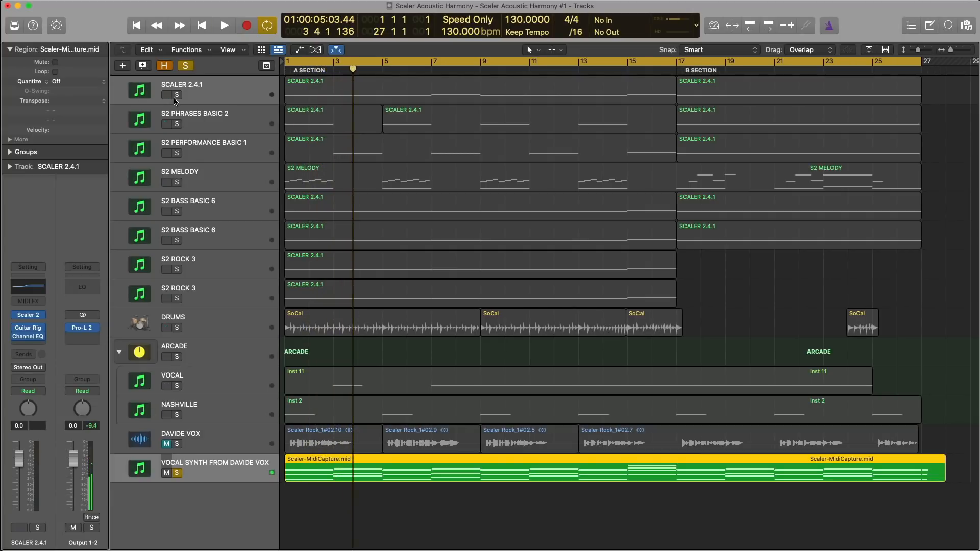
Step: Audition the vocal synth together with SCALER 2.4.1 from the start of the arrangement
{"action": "left_click", "coordinate": [176, 95]}
{"action": "key", "text": "Return"}
{"action": "key", "text": "space"}
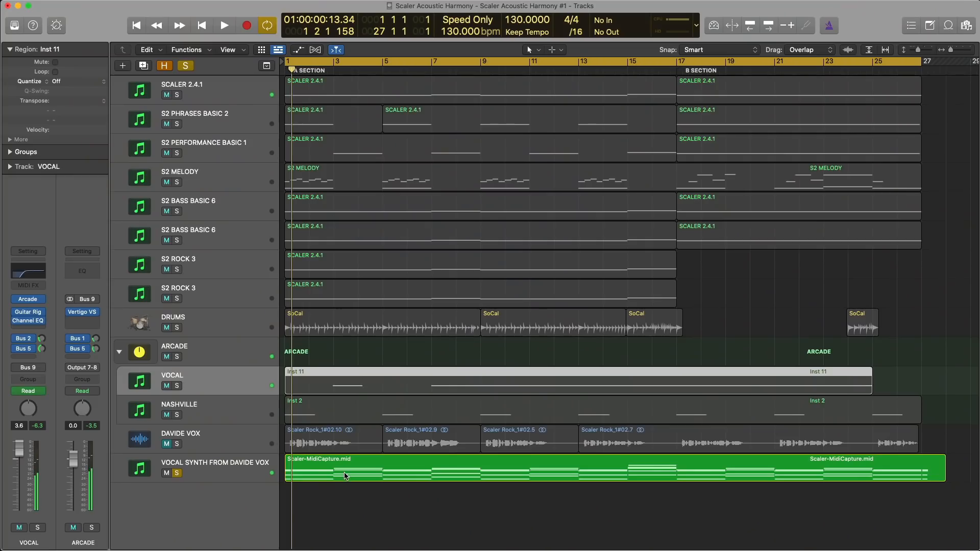
Step: Open the Scaler-MidiCapture.mid region in the Piano Roll and delete the upper chord notes starting at bars 1, 5 and 9
{"action": "double_click", "coordinate": [346, 477]}
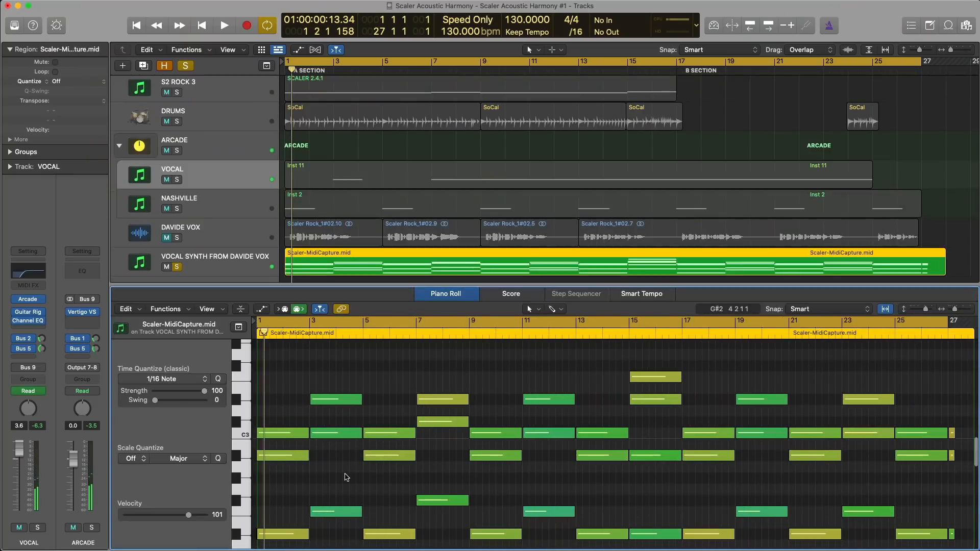
{"action": "scroll", "coordinate": [323, 489], "scroll_direction": "down", "scroll_amount": 4}
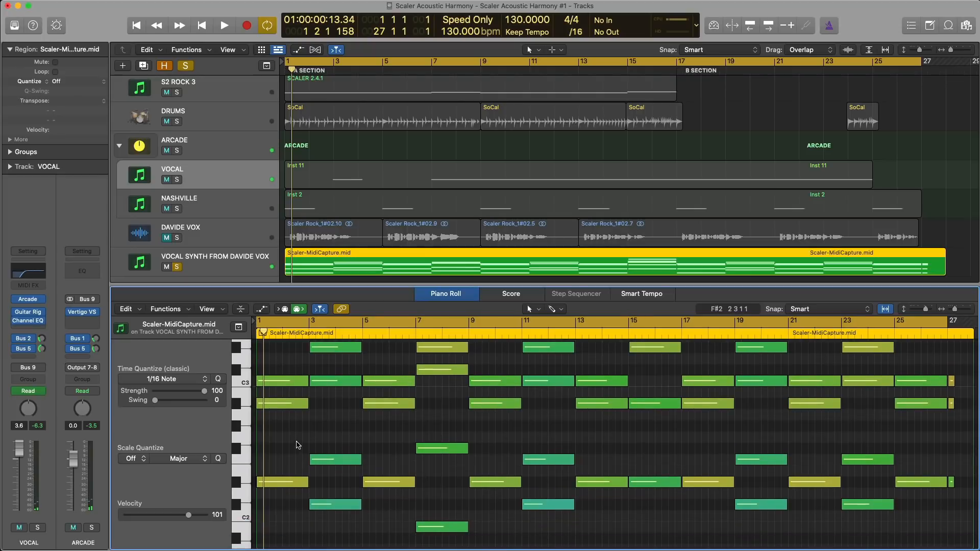
{"action": "left_click_drag", "start_coordinate": [280, 514], "coordinate": [276, 367]}
{"action": "key", "text": "Delete"}
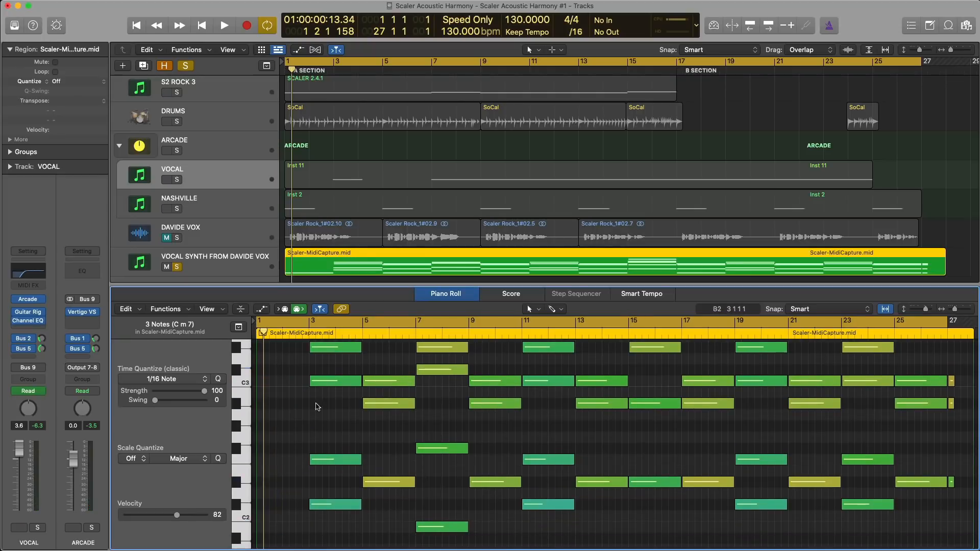
{"action": "left_click_drag", "start_coordinate": [378, 520], "coordinate": [390, 362]}
{"action": "key", "text": "Delete"}
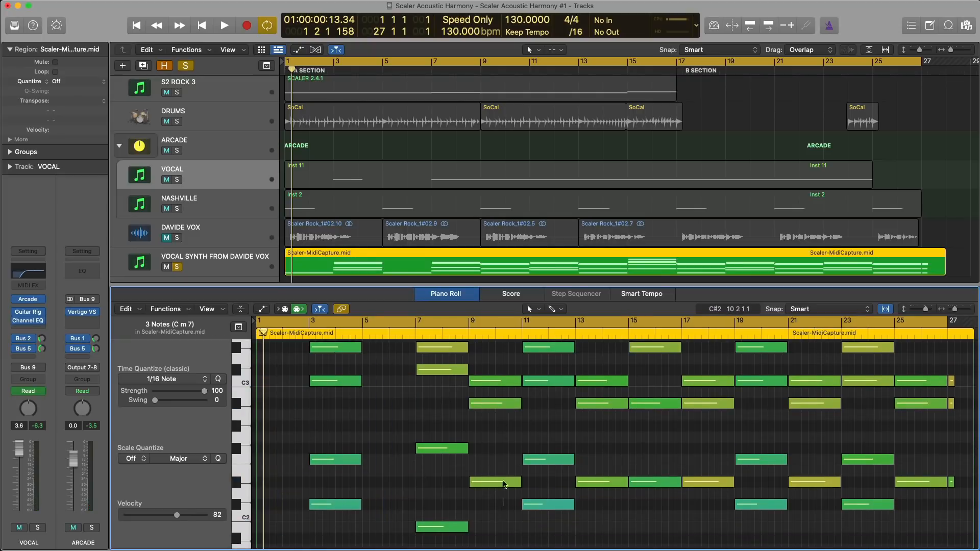
{"action": "left_click_drag", "start_coordinate": [503, 508], "coordinate": [491, 354]}
{"action": "key", "text": "Delete"}
Step: Delete the upper chord notes starting at bars 13, 17, 21 and 25, including the short ones at bar 27
{"action": "left_click_drag", "start_coordinate": [592, 512], "coordinate": [595, 376]}
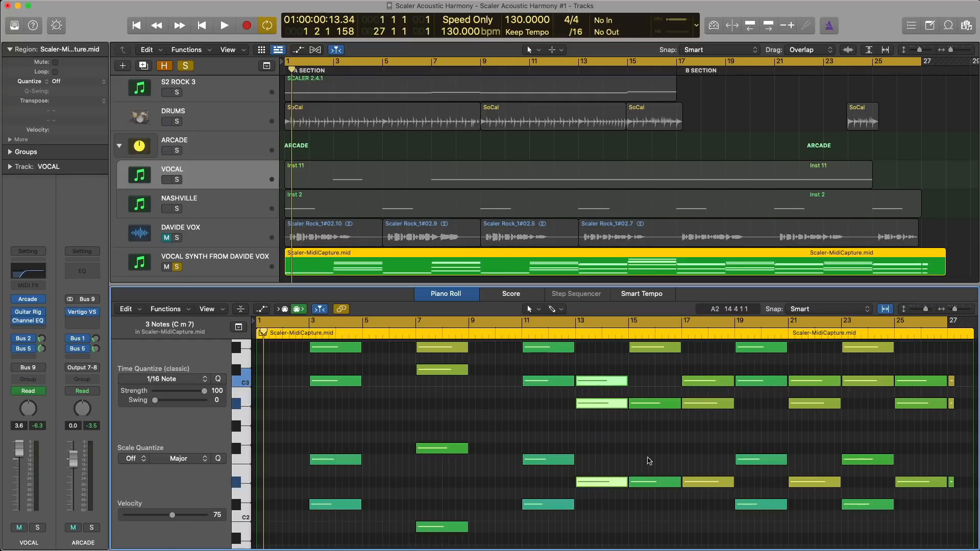
{"action": "key", "text": "Delete"}
{"action": "left_click_drag", "start_coordinate": [704, 509], "coordinate": [711, 369]}
{"action": "key", "text": "Delete"}
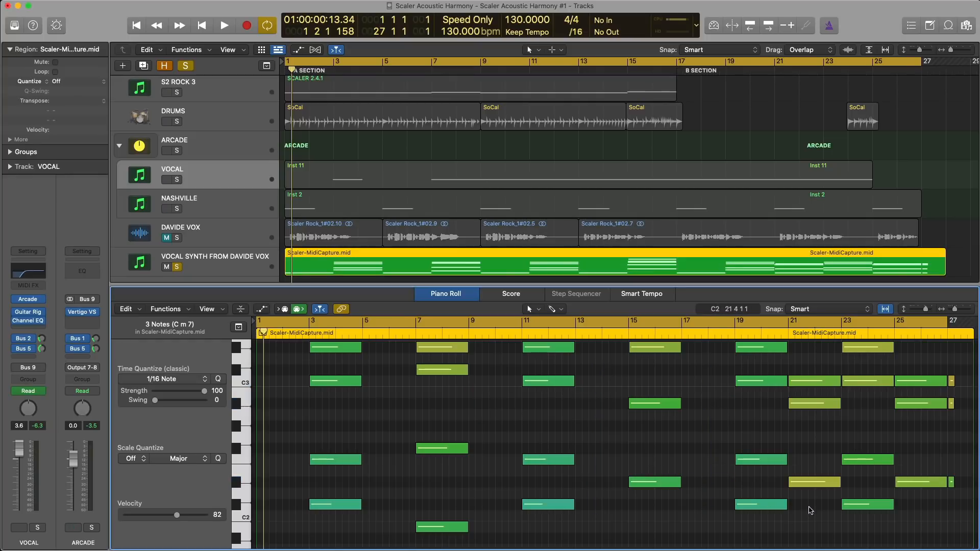
{"action": "left_click_drag", "start_coordinate": [922, 506], "coordinate": [925, 370]}
{"action": "key", "text": "Delete"}
{"action": "left_click_drag", "start_coordinate": [820, 506], "coordinate": [822, 362]}
{"action": "key", "text": "Delete"}
{"action": "left_click_drag", "start_coordinate": [928, 507], "coordinate": [931, 378]}
{"action": "key", "text": "Delete"}
Step: Delete the remaining lowest notes of the thinned-out chords across the region and play the edited part
{"action": "scroll", "coordinate": [448, 411], "scroll_direction": "down", "scroll_amount": 10}
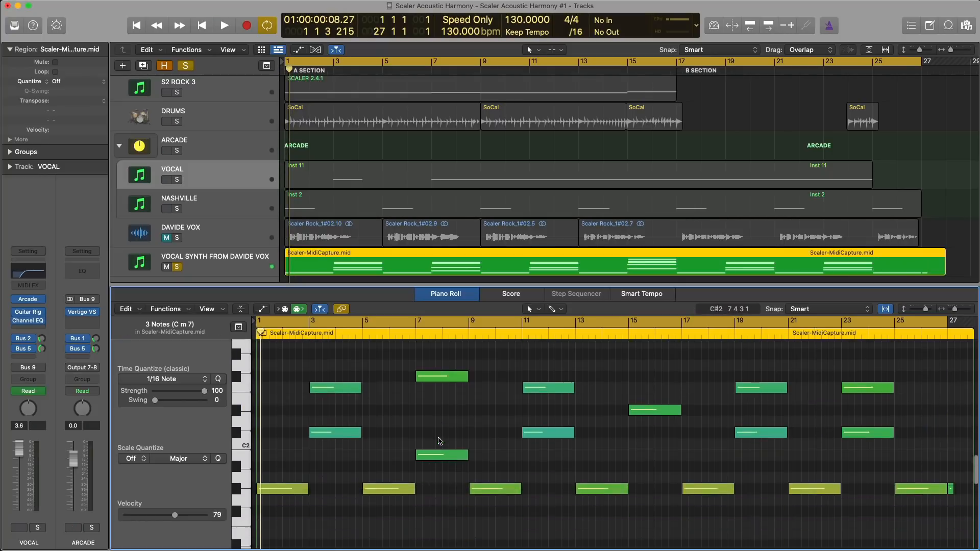
{"action": "left_click_drag", "start_coordinate": [270, 401], "coordinate": [952, 464]}
{"action": "scroll", "coordinate": [630, 436], "scroll_direction": "up", "scroll_amount": 3}
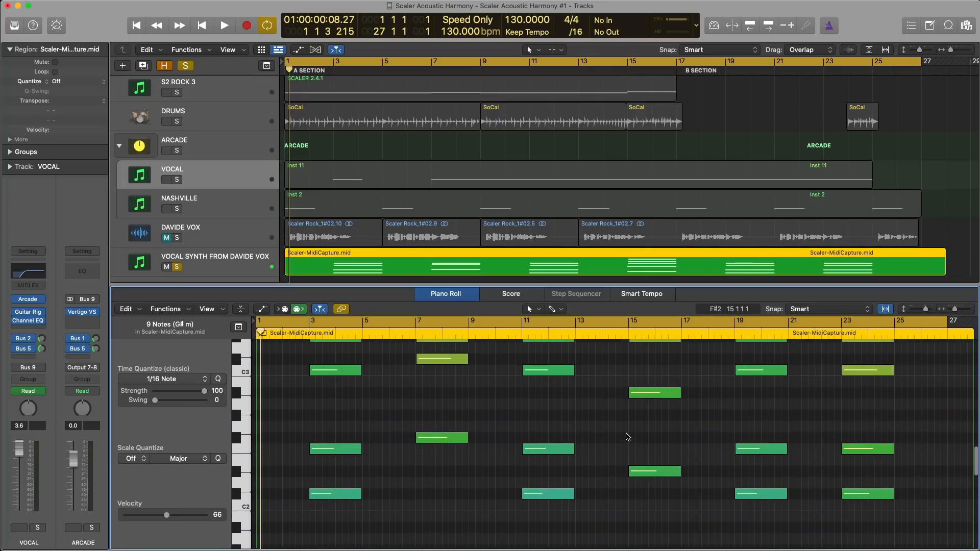
{"action": "key", "text": "space"}
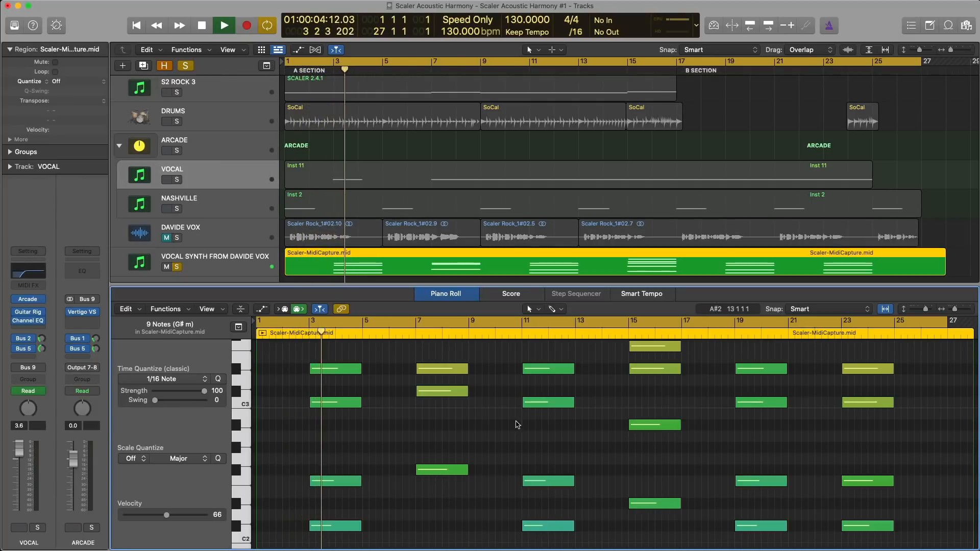
Step: Solo VOCAL and NASHVILLE with the vocal synth, play the edited chords from the start, and unsolo the vocal synth
{"action": "left_click", "coordinate": [177, 180]}
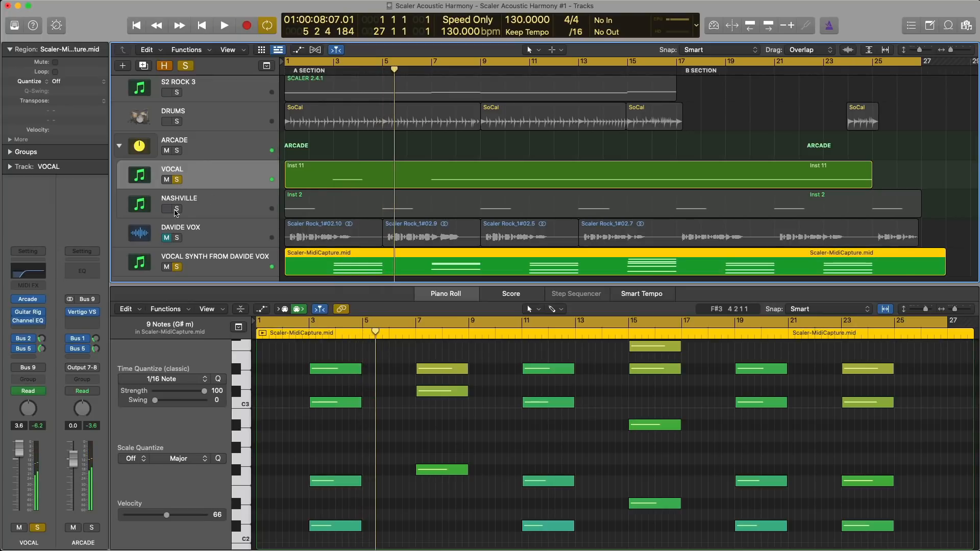
{"action": "left_click", "coordinate": [177, 210]}
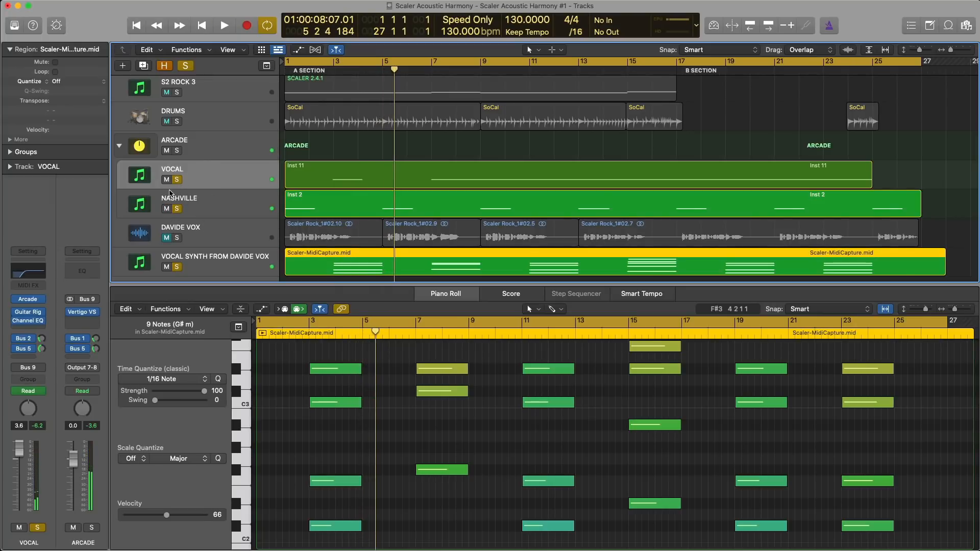
{"action": "key", "text": "Return"}
{"action": "key", "text": "space"}
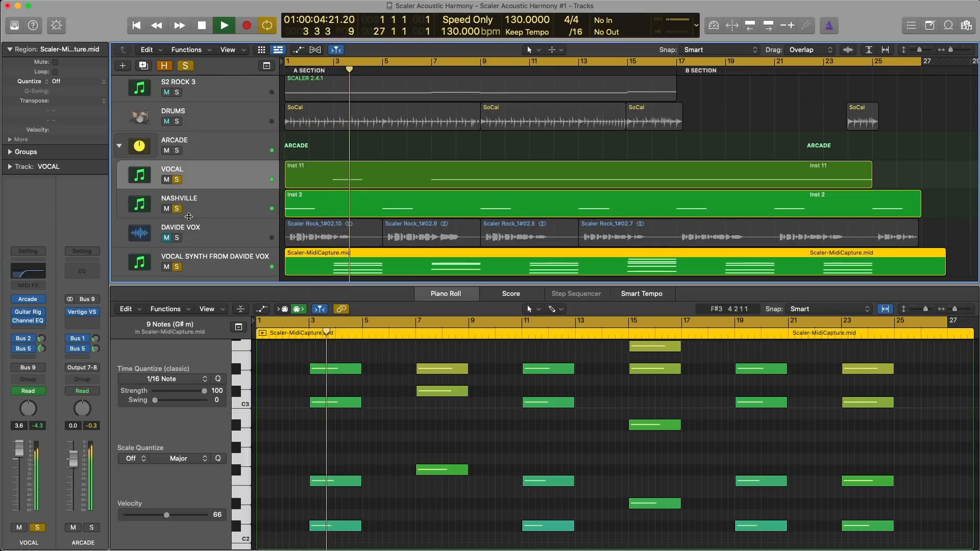
{"action": "scroll", "coordinate": [356, 410], "scroll_direction": "up", "scroll_amount": 3}
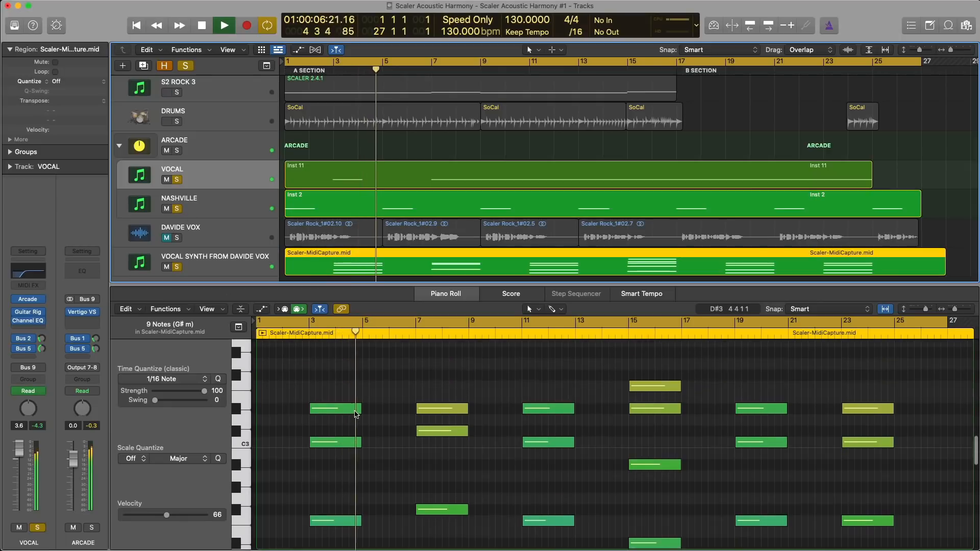
{"action": "scroll", "coordinate": [406, 409], "scroll_direction": "down", "scroll_amount": 3}
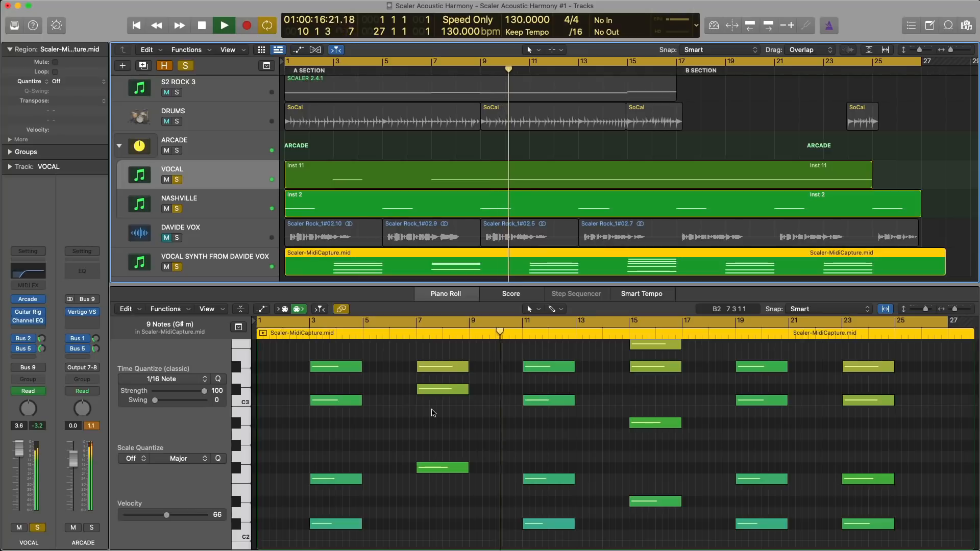
{"action": "scroll", "coordinate": [433, 413], "scroll_direction": "up", "scroll_amount": 2}
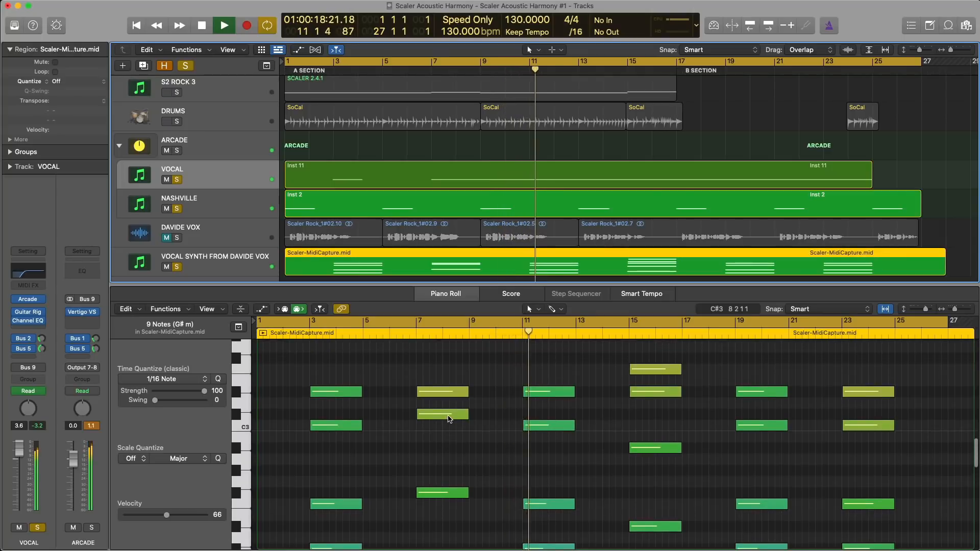
{"action": "scroll", "coordinate": [659, 457], "scroll_direction": "down", "scroll_amount": 1}
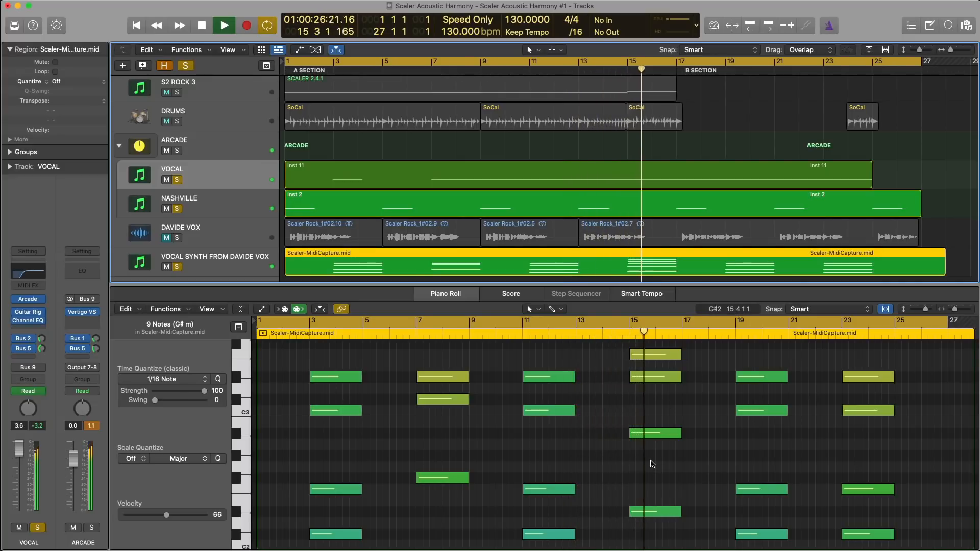
{"action": "key", "text": "space"}
{"action": "left_click", "coordinate": [178, 262]}
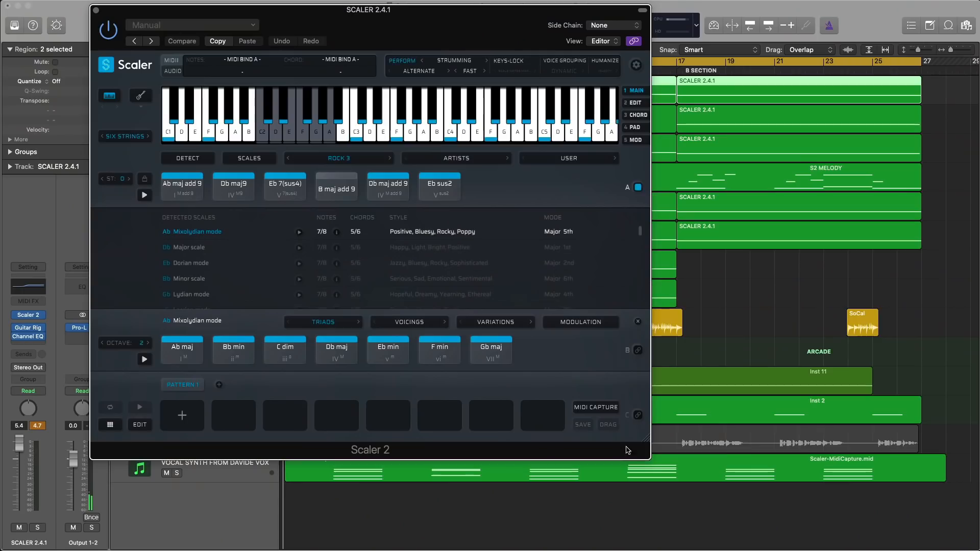
Step: Enlarge the Scaler 2 plug-in window to view the Rock 3 chord set, close it and show the mixer
{"action": "left_click_drag", "start_coordinate": [645, 439], "coordinate": [757, 518]}
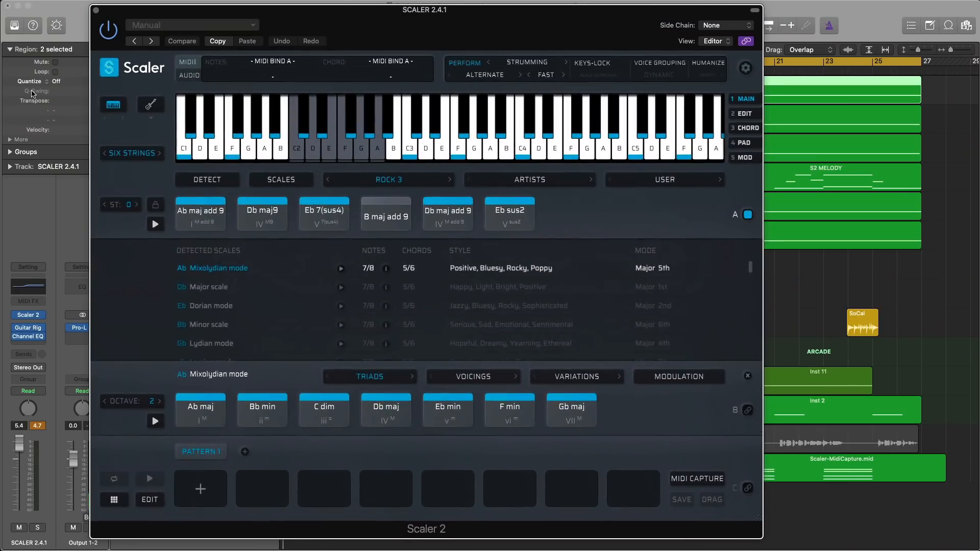
{"action": "left_click", "coordinate": [96, 10]}
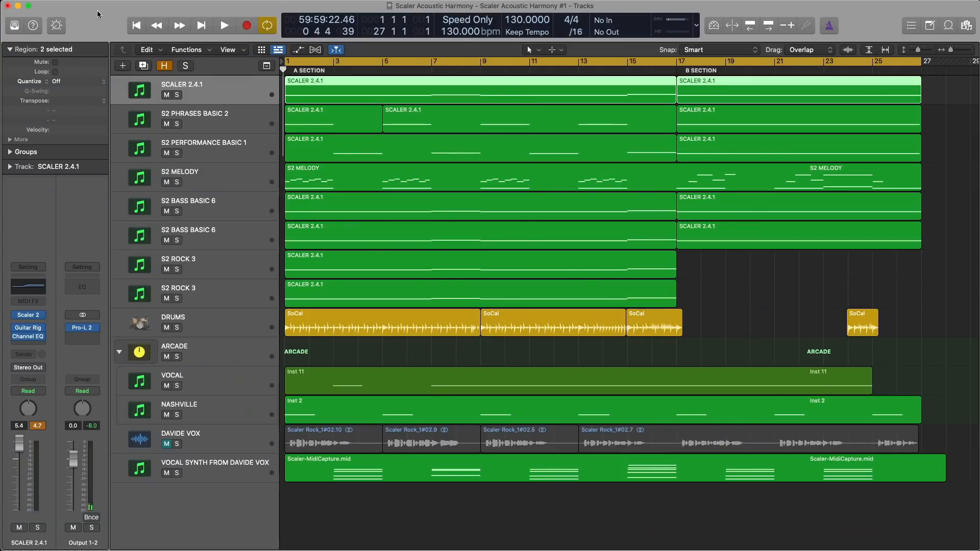
{"action": "key", "text": "x"}
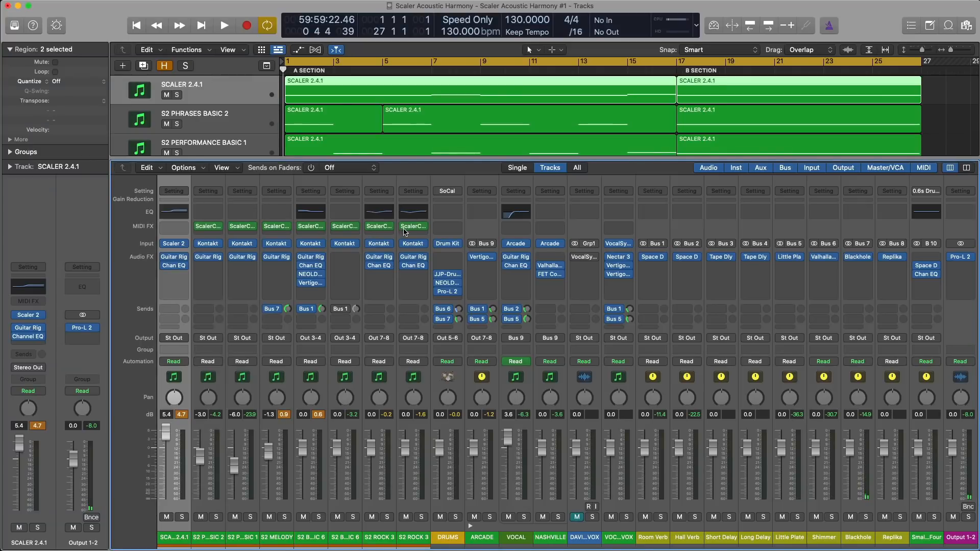
Step: Inspect the Kontakt instruments loaded on the S2 PHRASES BASIC 2 and S2 PERFORMANCE BASIC 1 channels, closing each plug-in window
{"action": "left_click", "coordinate": [211, 244]}
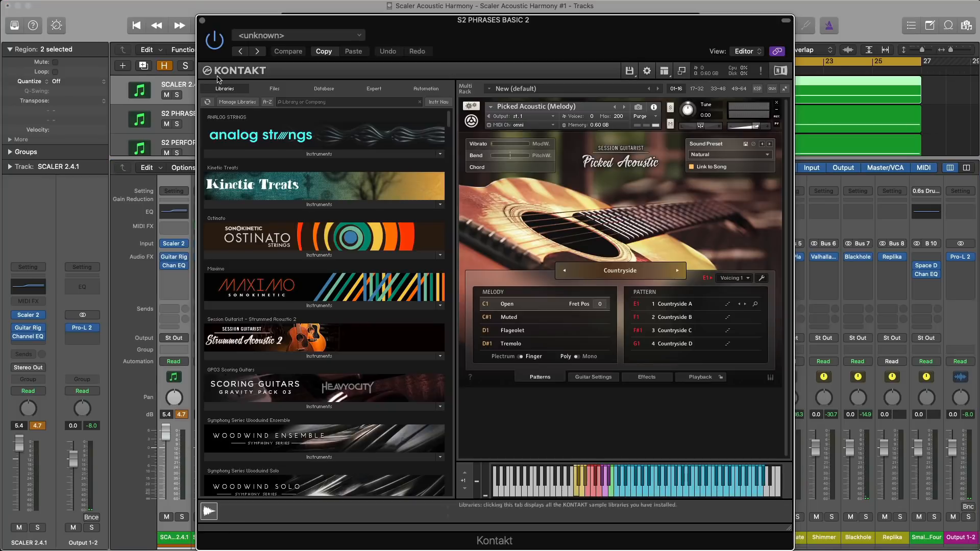
{"action": "left_click", "coordinate": [203, 21]}
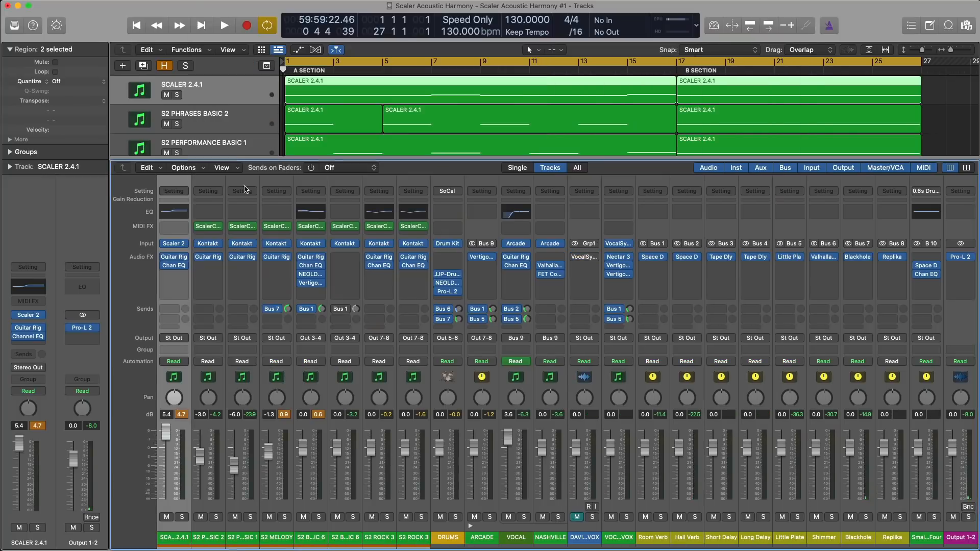
{"action": "left_click", "coordinate": [245, 244]}
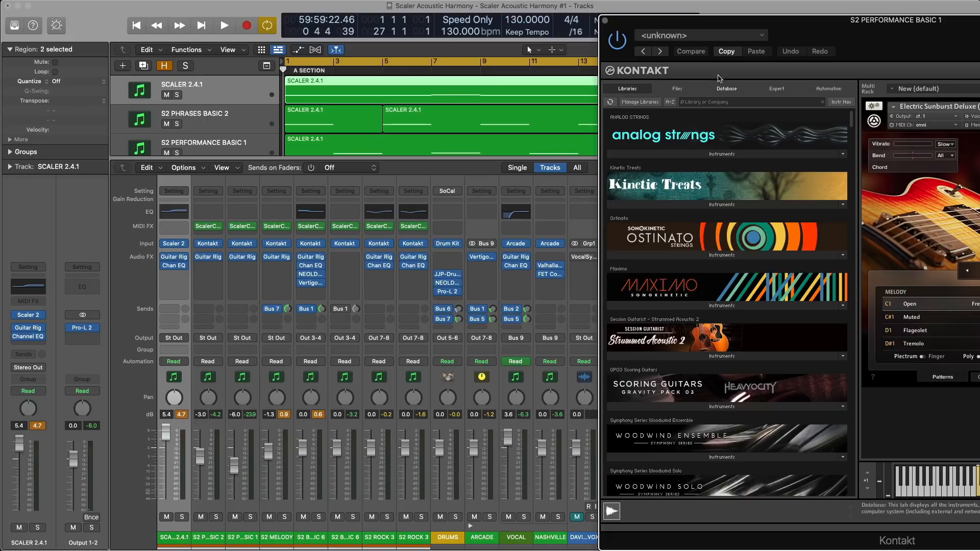
{"action": "left_click_drag", "start_coordinate": [750, 35], "coordinate": [448, 34]}
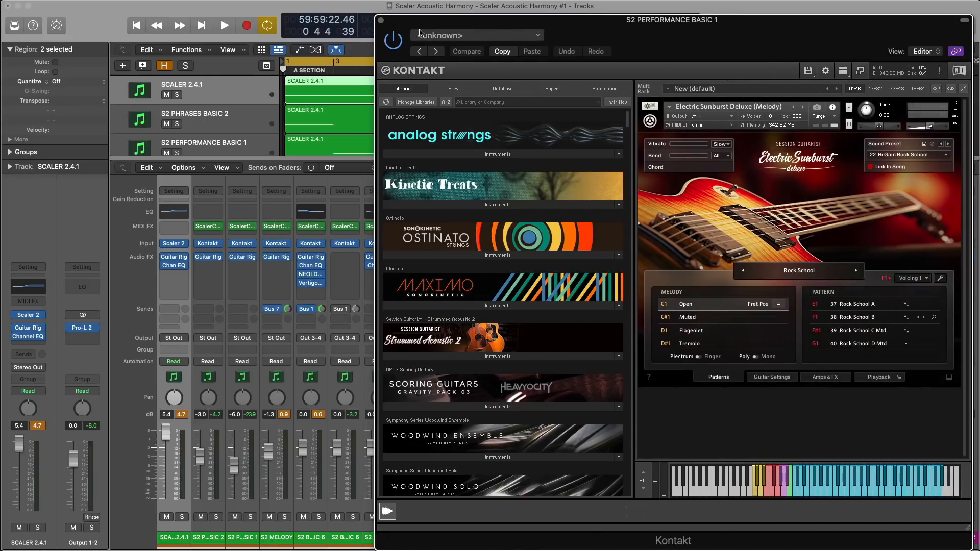
{"action": "left_click", "coordinate": [380, 21]}
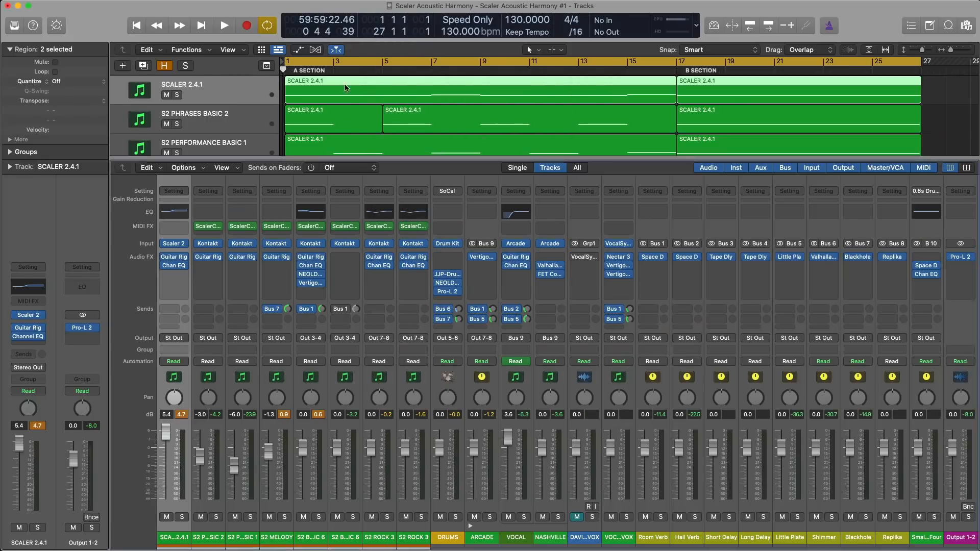
Step: Inspect the Kontakt instruments on the S2 MELODY and S2 BASS BASIC 6 channels and close their plug-in windows
{"action": "left_click", "coordinate": [280, 244]}
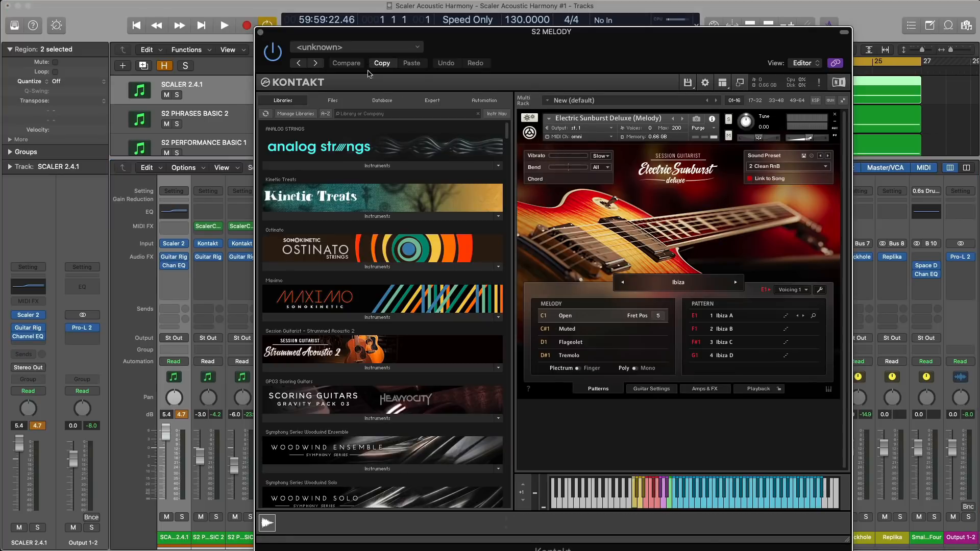
{"action": "left_click", "coordinate": [260, 33]}
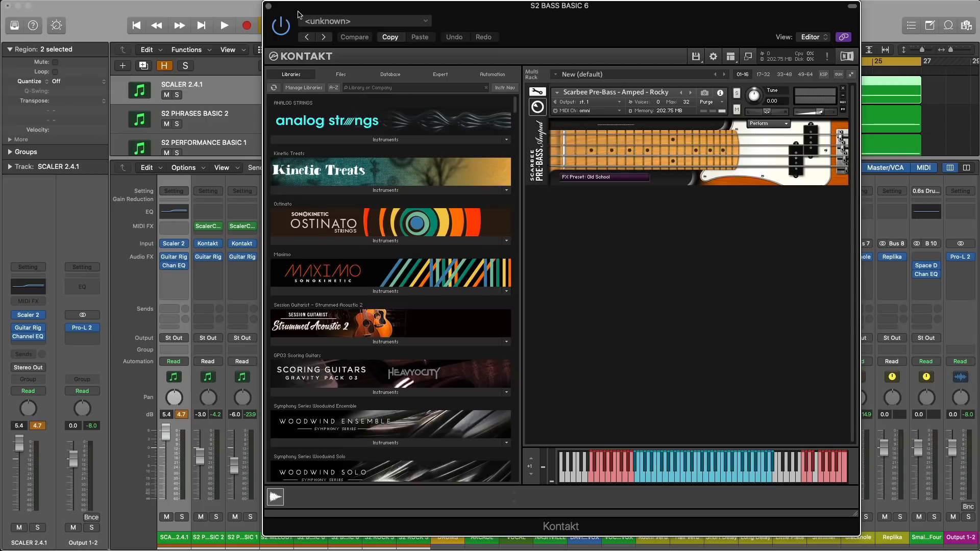
{"action": "left_click", "coordinate": [269, 7]}
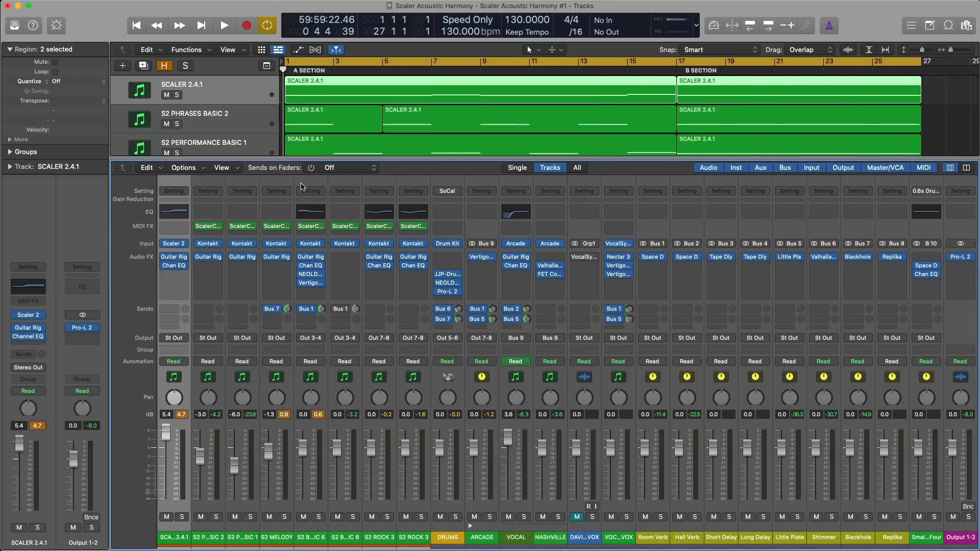
Step: View ScalerControl 2 and the Kontakt instrument on the first S2 ROCK 3 channel, closing both plug-in windows
{"action": "left_click", "coordinate": [378, 227]}
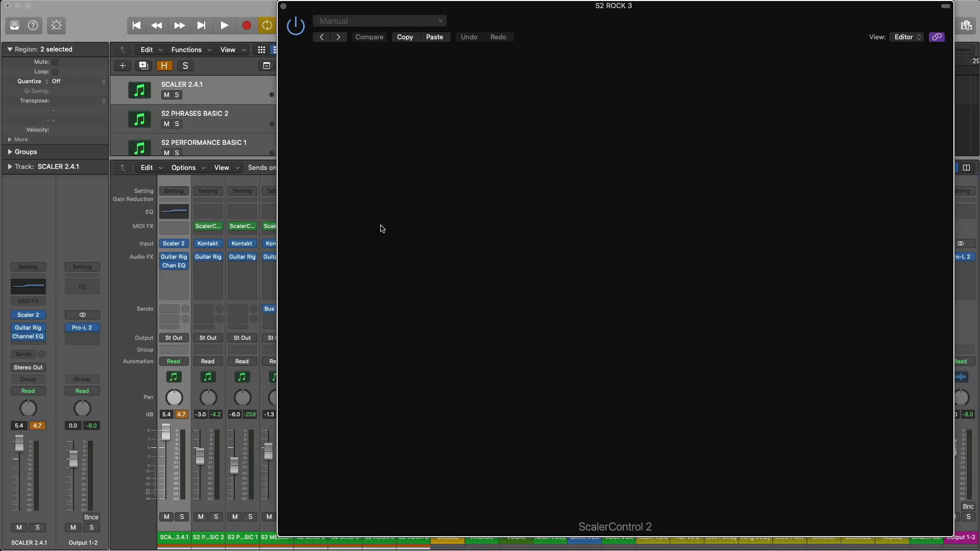
{"action": "left_click", "coordinate": [284, 7]}
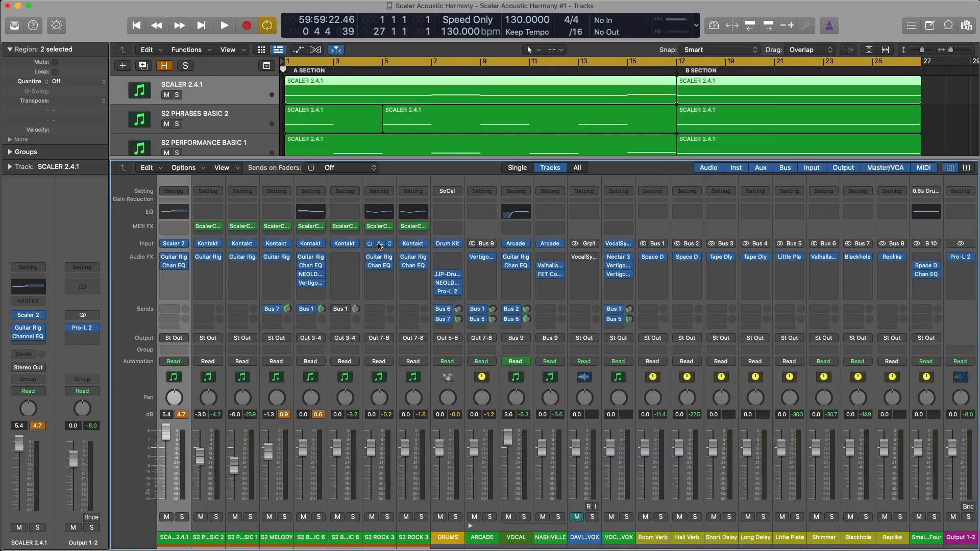
{"action": "left_click", "coordinate": [380, 244]}
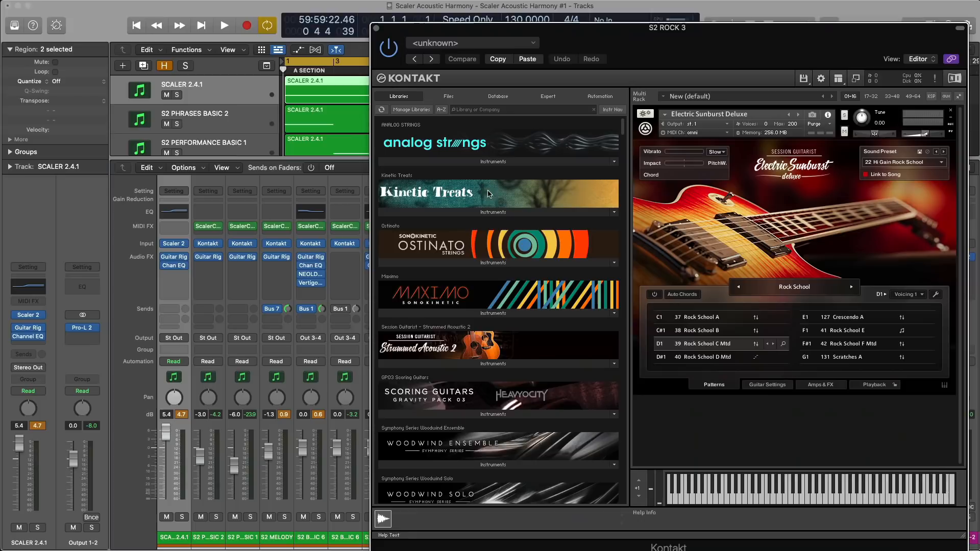
{"action": "left_click", "coordinate": [377, 28]}
Step: Hide the mixer, play the full arrangement from the start and turn off cycle mode
{"action": "key", "text": "x"}
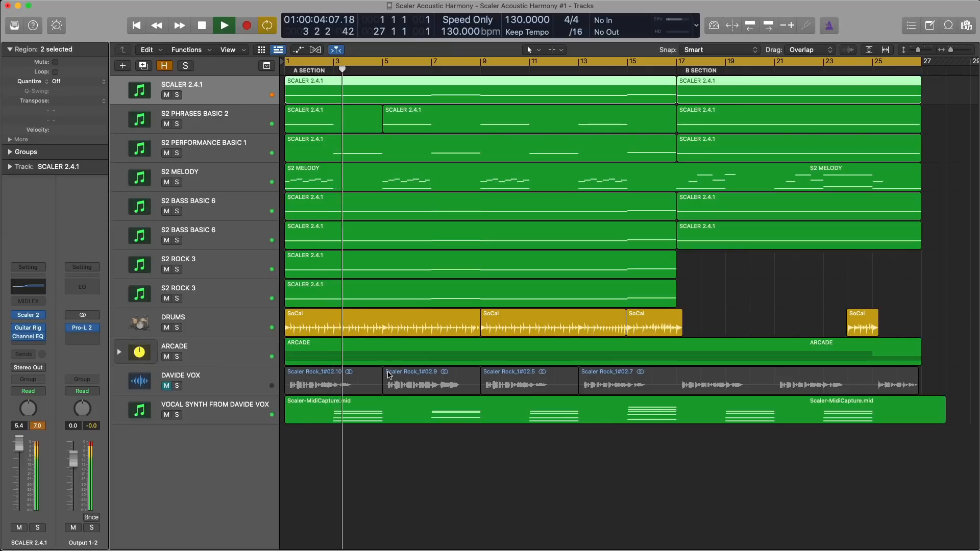
{"action": "key", "text": "c"}
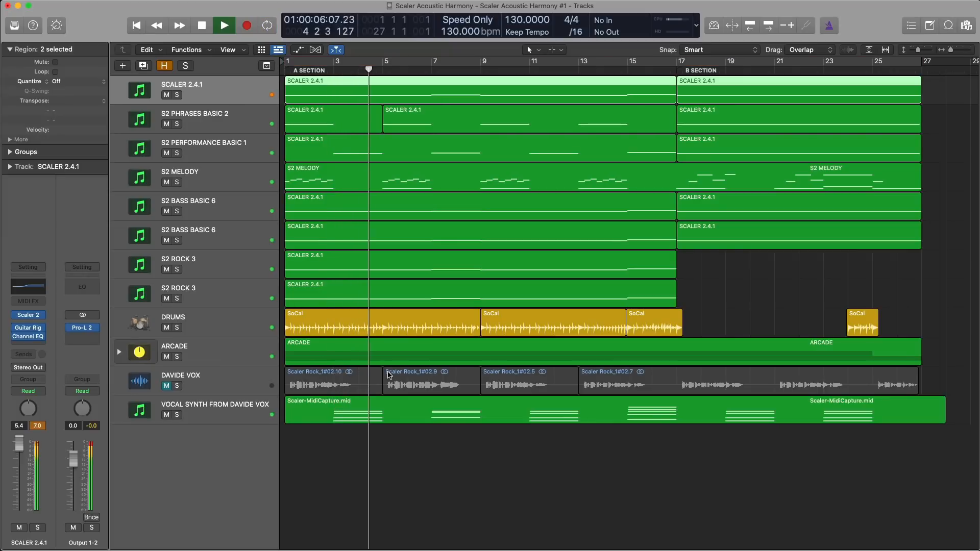